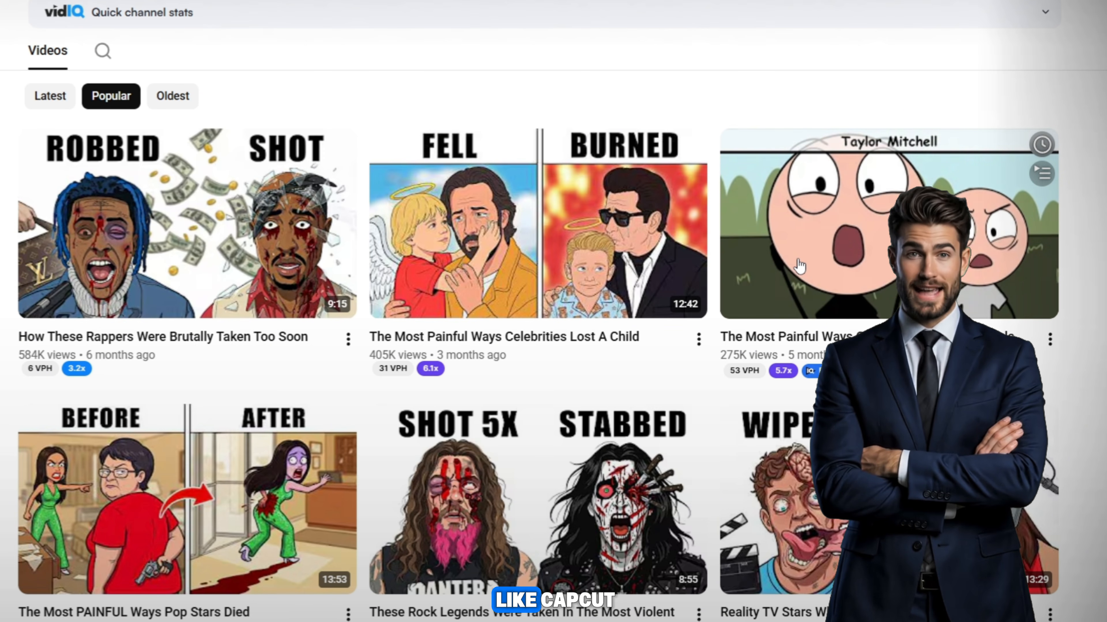
# Examine the channel's most popular videos, their titles and their thumbnail style on YouTube
pyautogui.moveTo(591, 490)
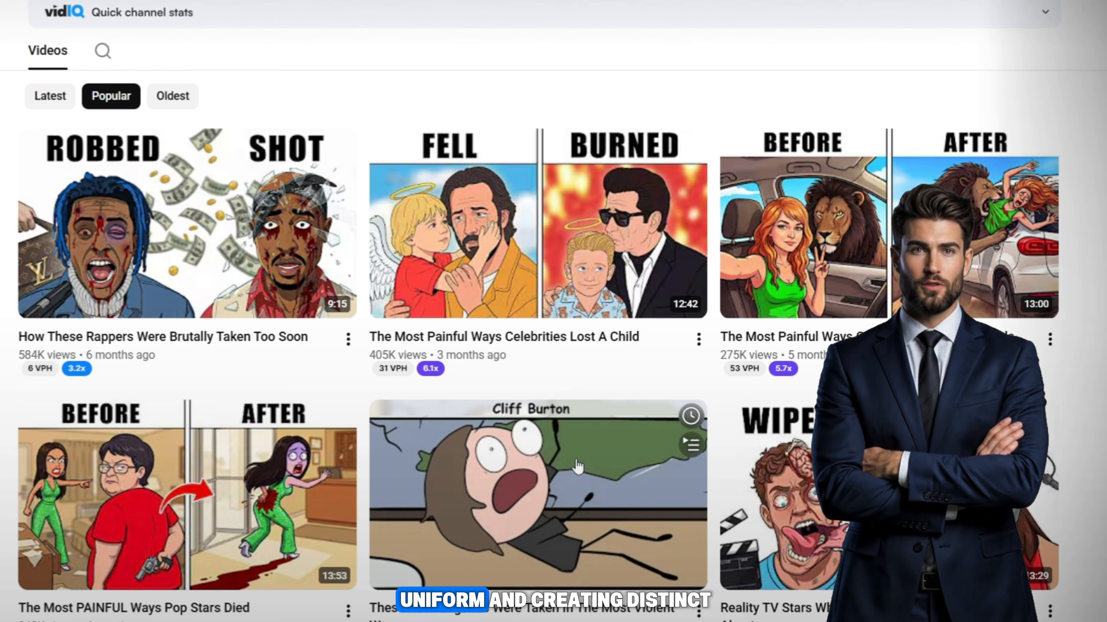
pyautogui.scroll(-5, 779, 495)
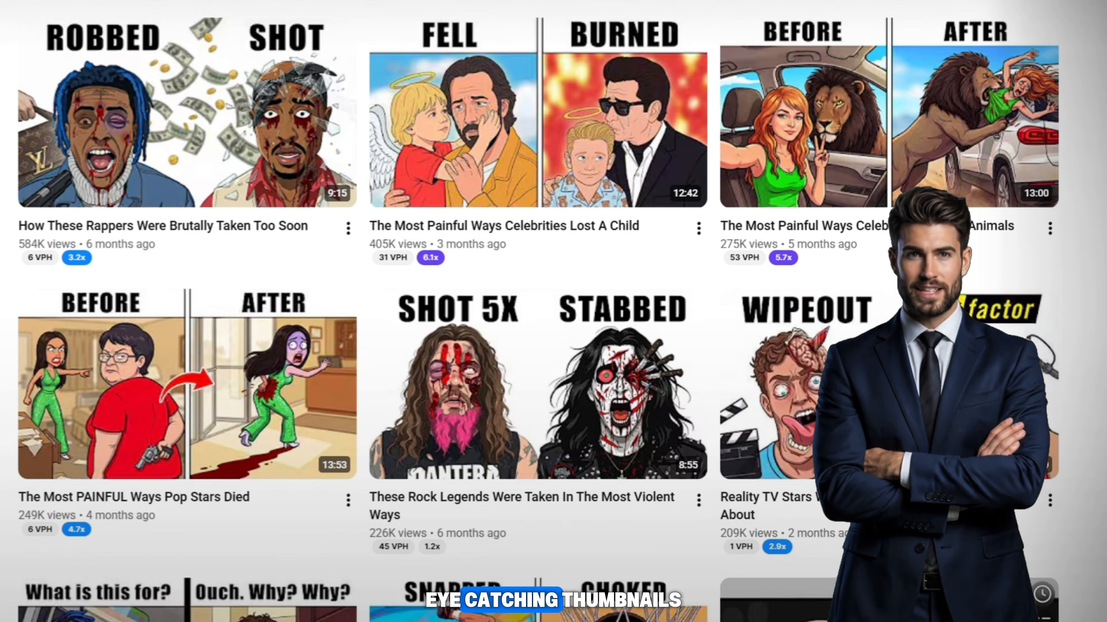
pyautogui.scroll(-5, 231, 532)
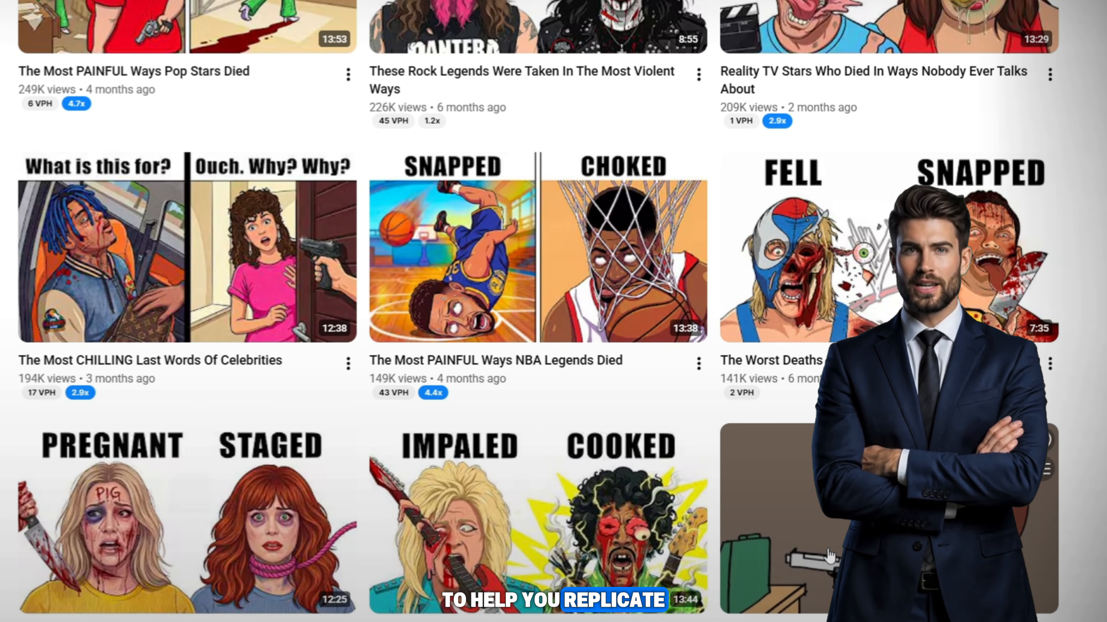
pyautogui.scroll(-5, 830, 555)
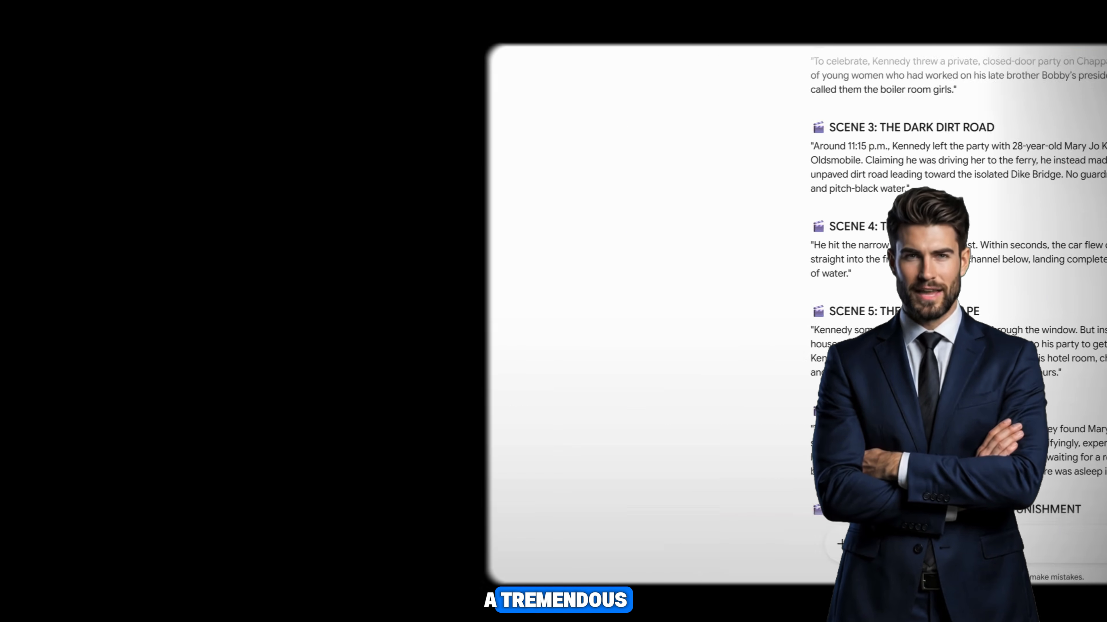
# Read through the scene-by-scene voiceover script and its short version in the Gemini conversation
pyautogui.scroll(-10, 986, 248)
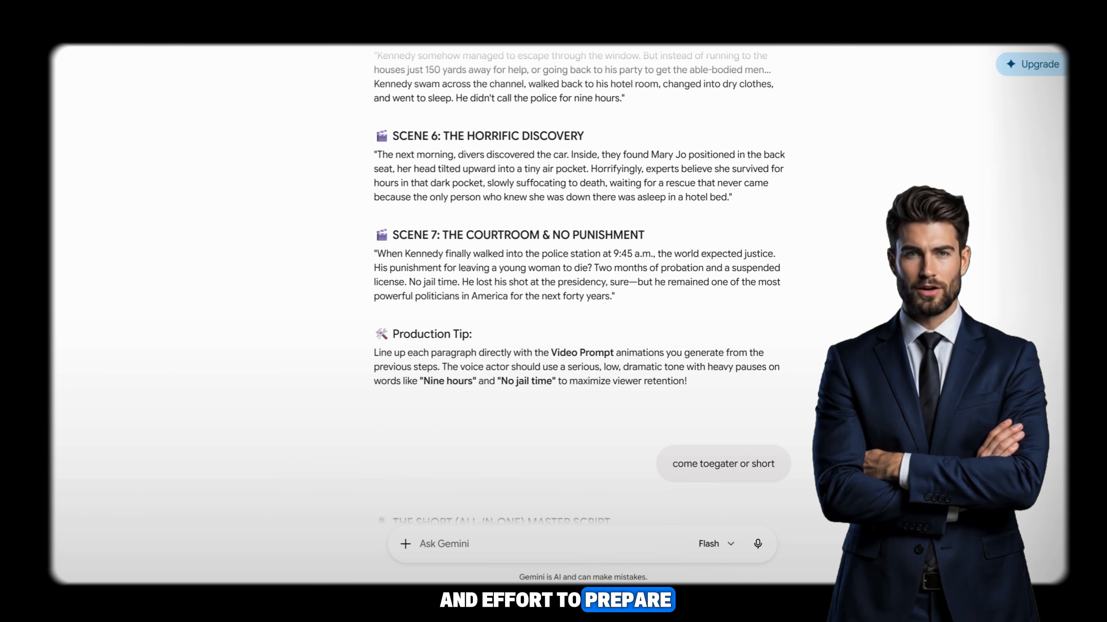
pyautogui.scroll(-15, 582, 288)
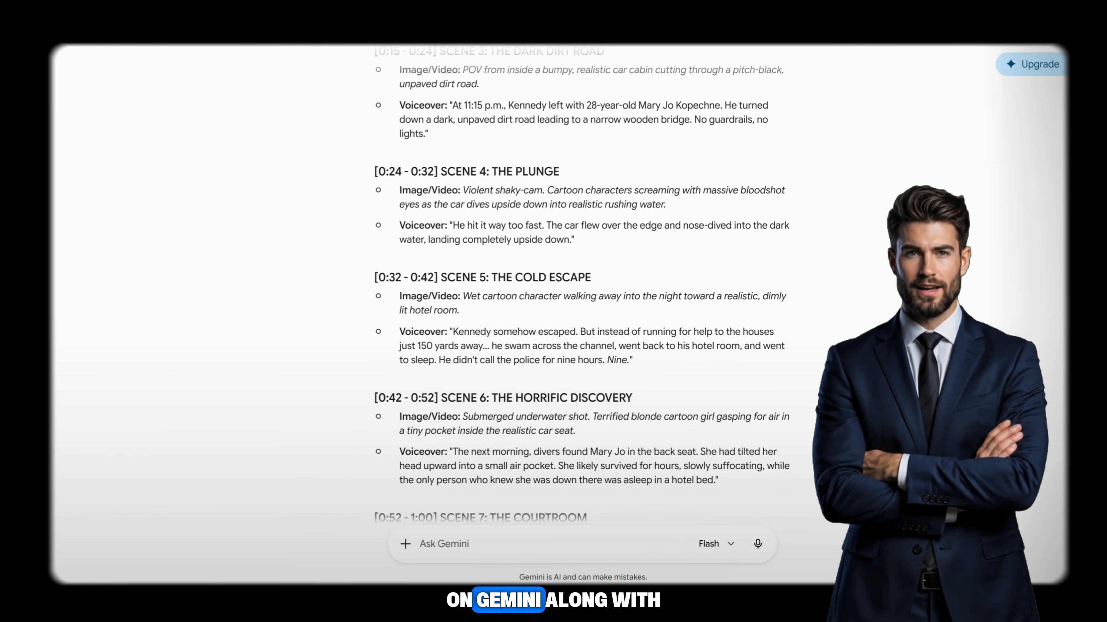
pyautogui.scroll(-10, 582, 288)
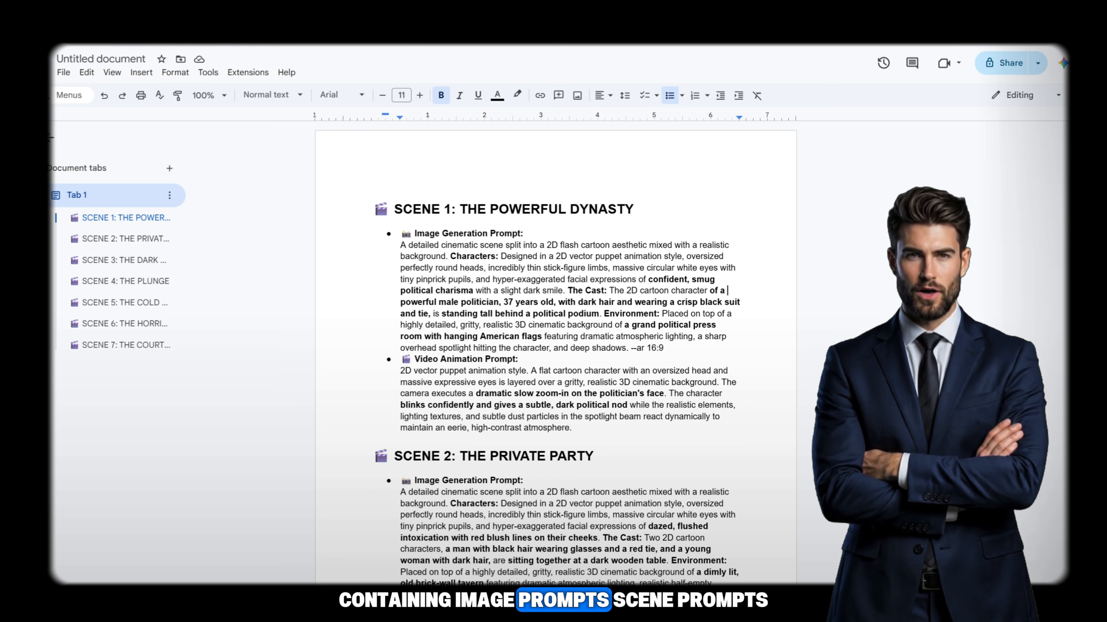
# Read the image generation and video animation prompts for each scene in the Google Docs document
pyautogui.scroll(-3, 556, 348)
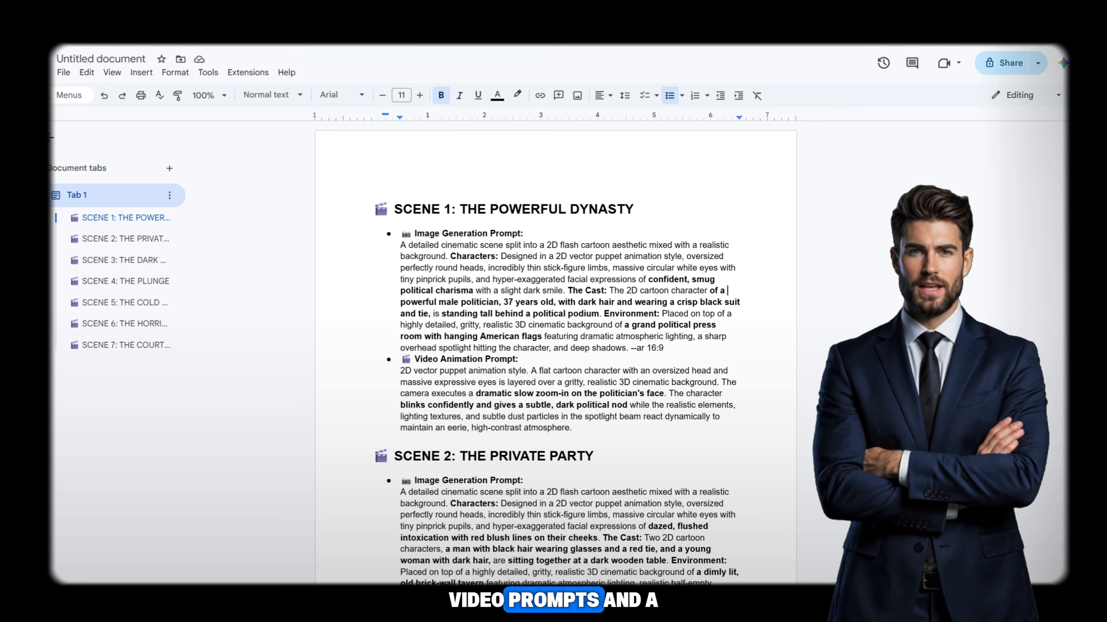
pyautogui.scroll(-7, 965, 289)
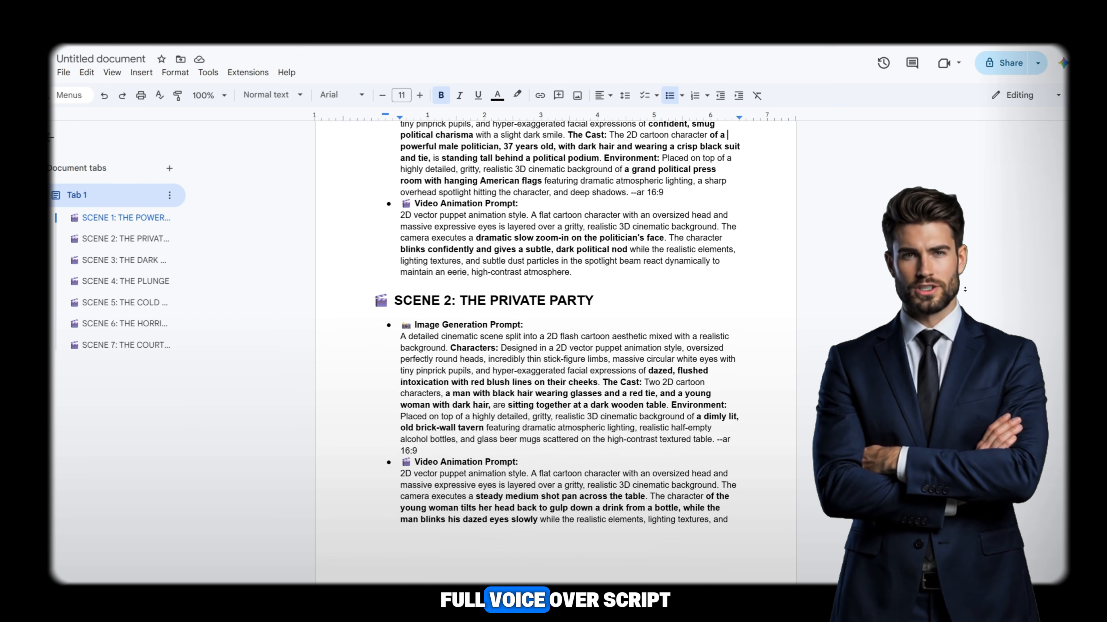
pyautogui.scroll(-15, 966, 289)
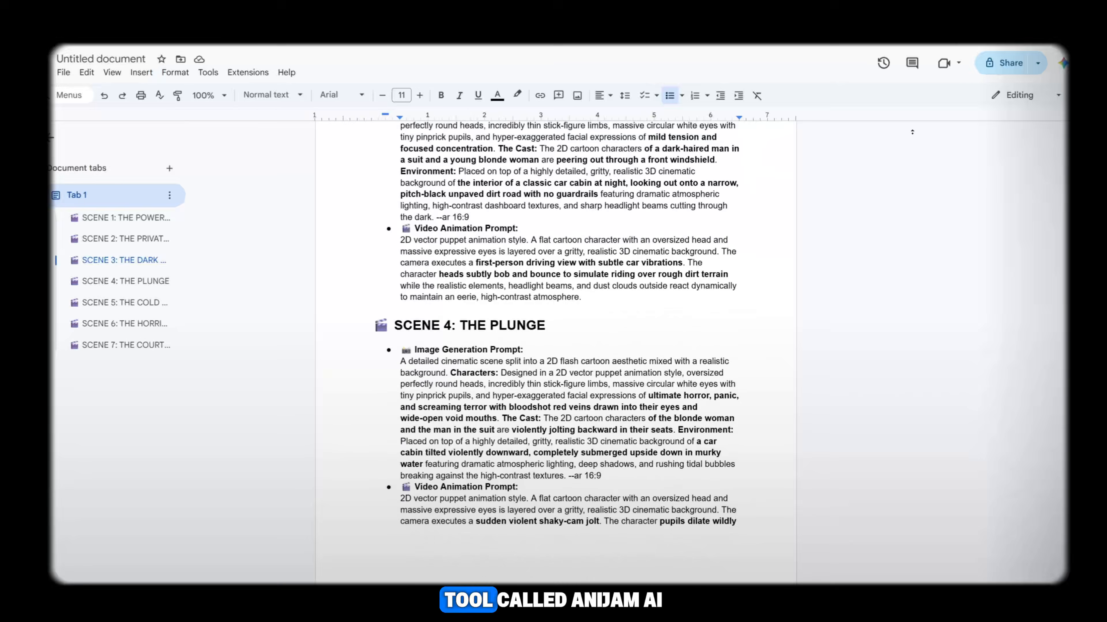
pyautogui.scroll(10, 913, 132)
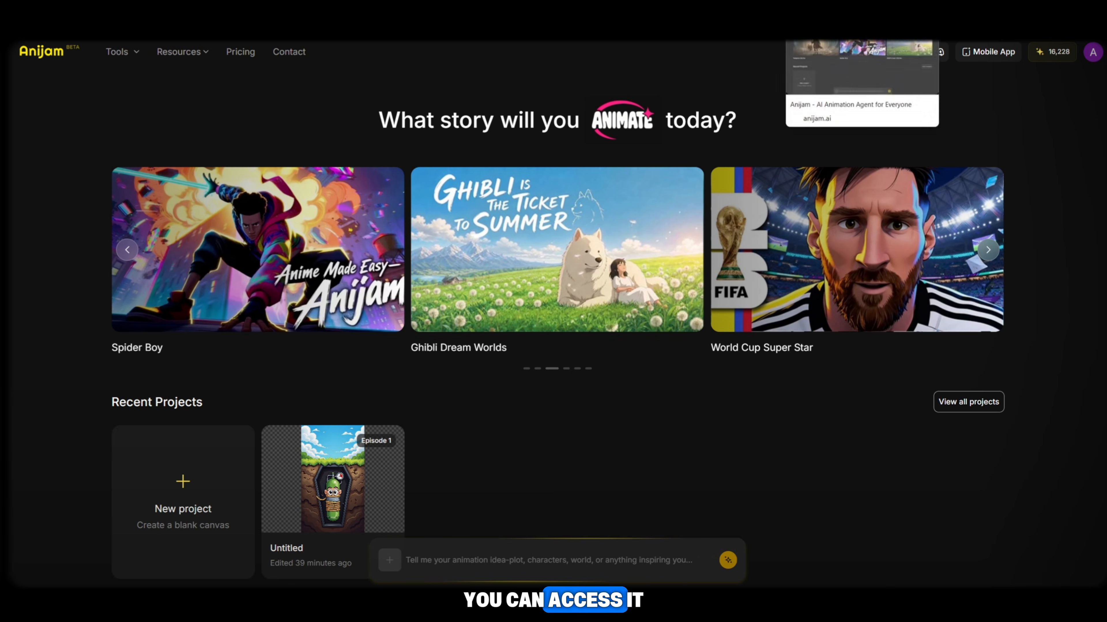
pyautogui.moveTo(841, 191)
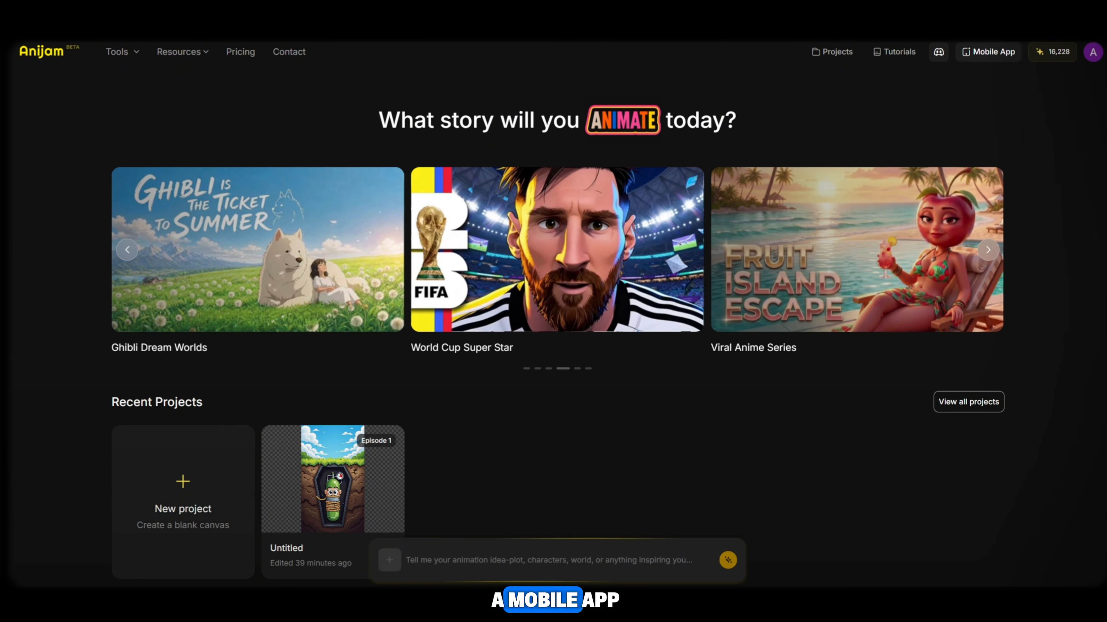
pyautogui.rightClick(367, 485)
pyautogui.click(387, 532)
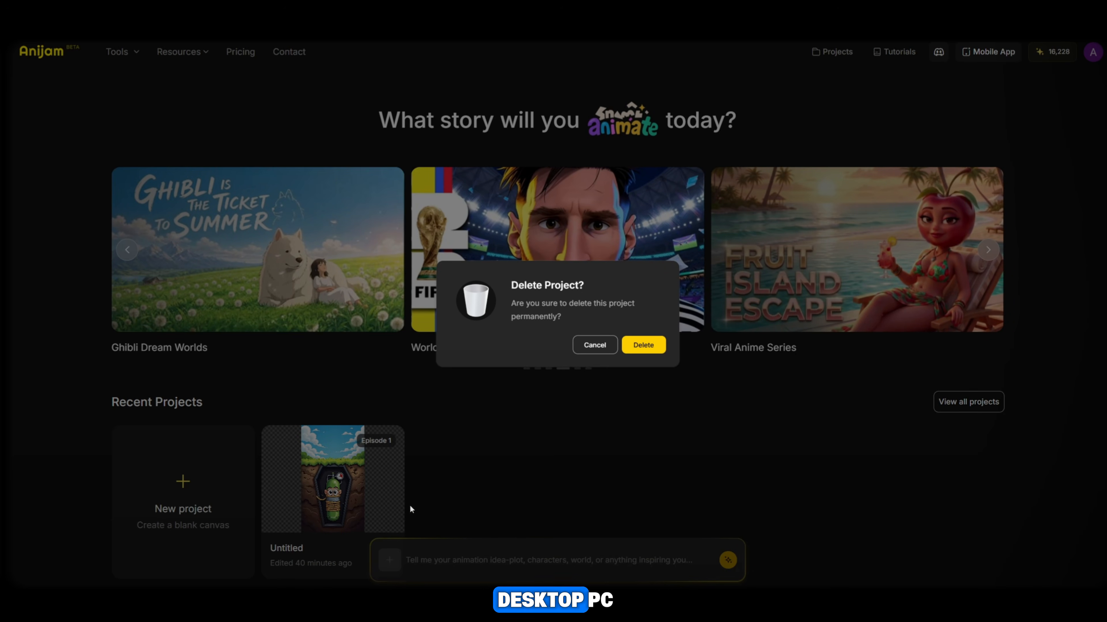
pyautogui.click(639, 344)
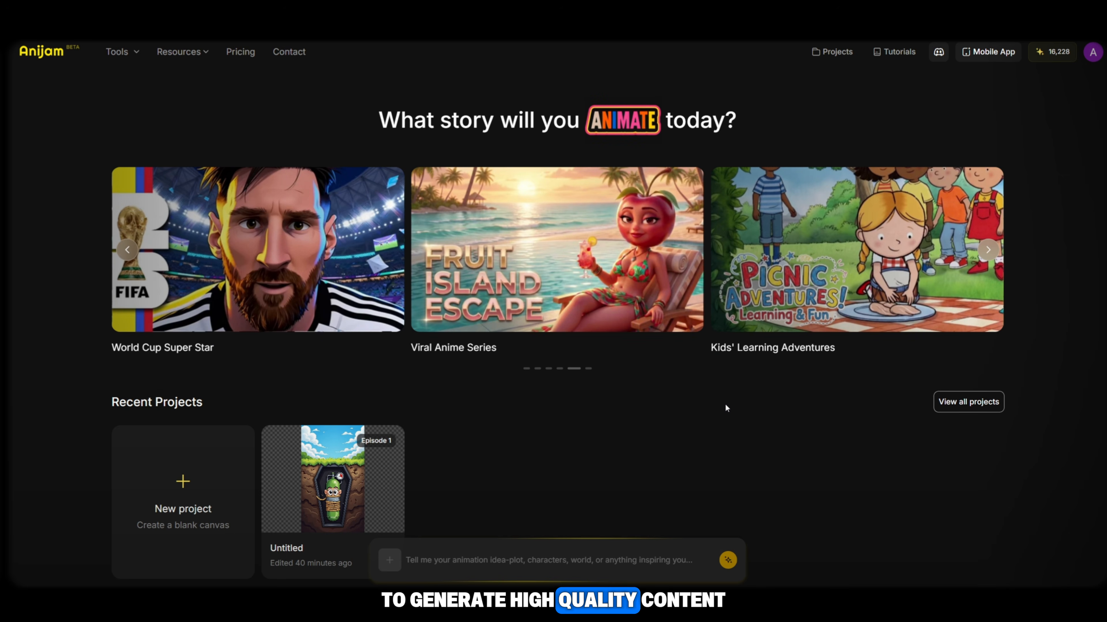
# Look over the Anijam home page, including its recent projects, inspiration gallery and available tools
pyautogui.scroll(-3, 438, 470)
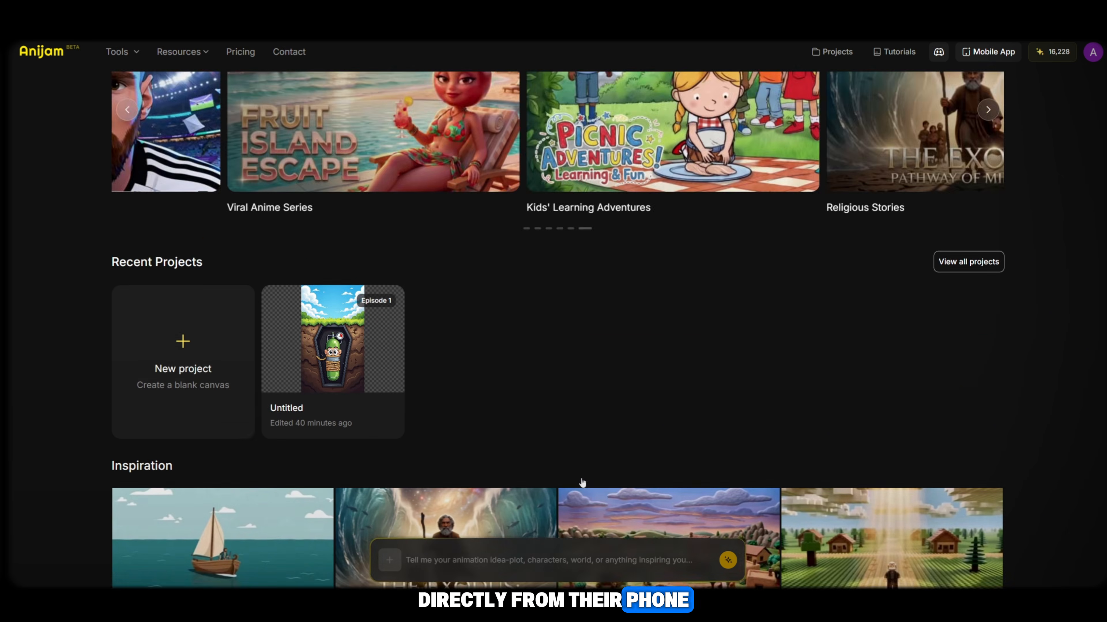
pyautogui.scroll(3, 583, 482)
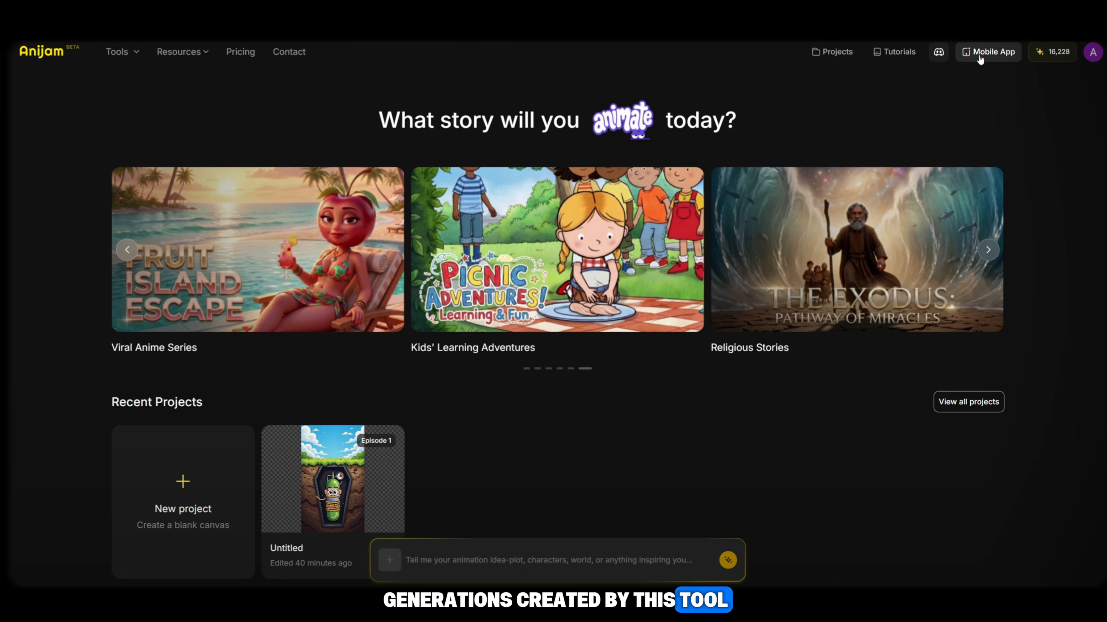
pyautogui.click(1092, 53)
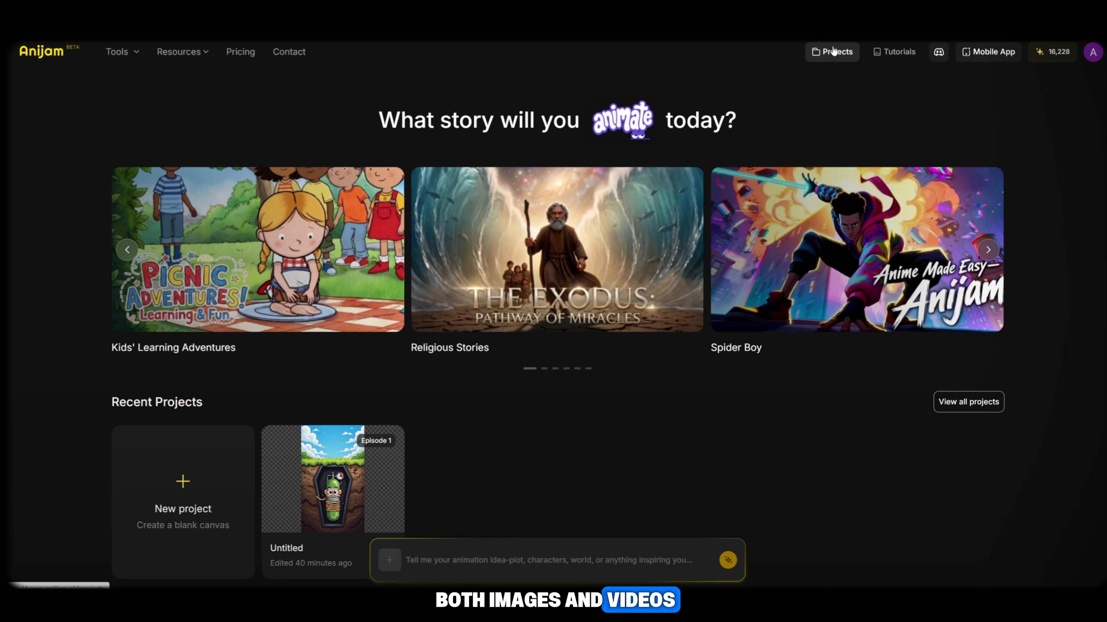
pyautogui.scroll(-10, 1055, 378)
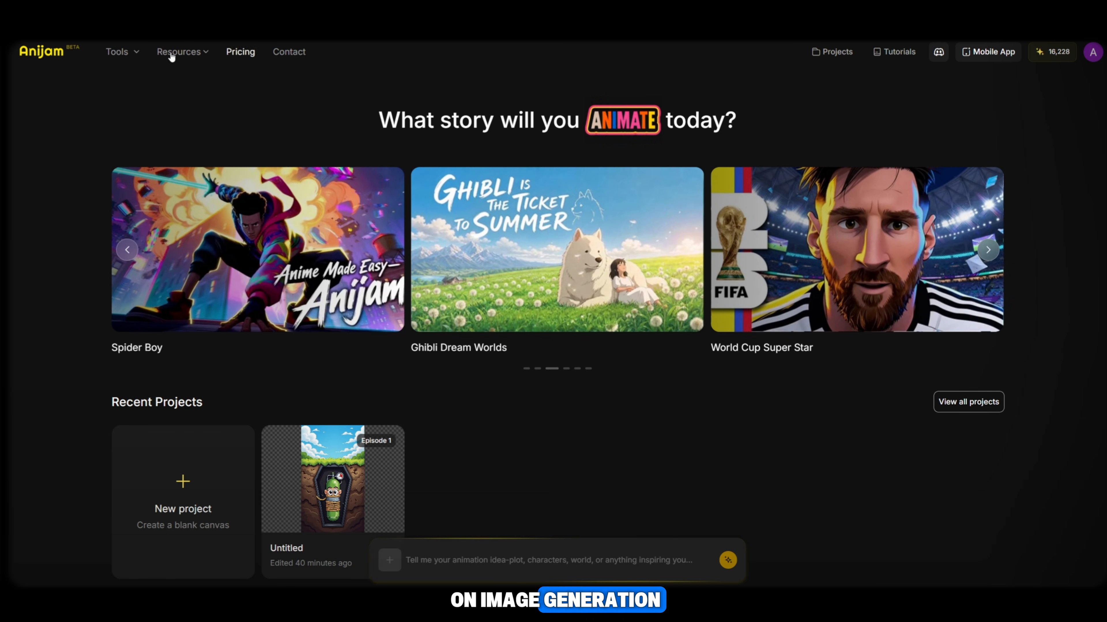
pyautogui.moveTo(115, 51)
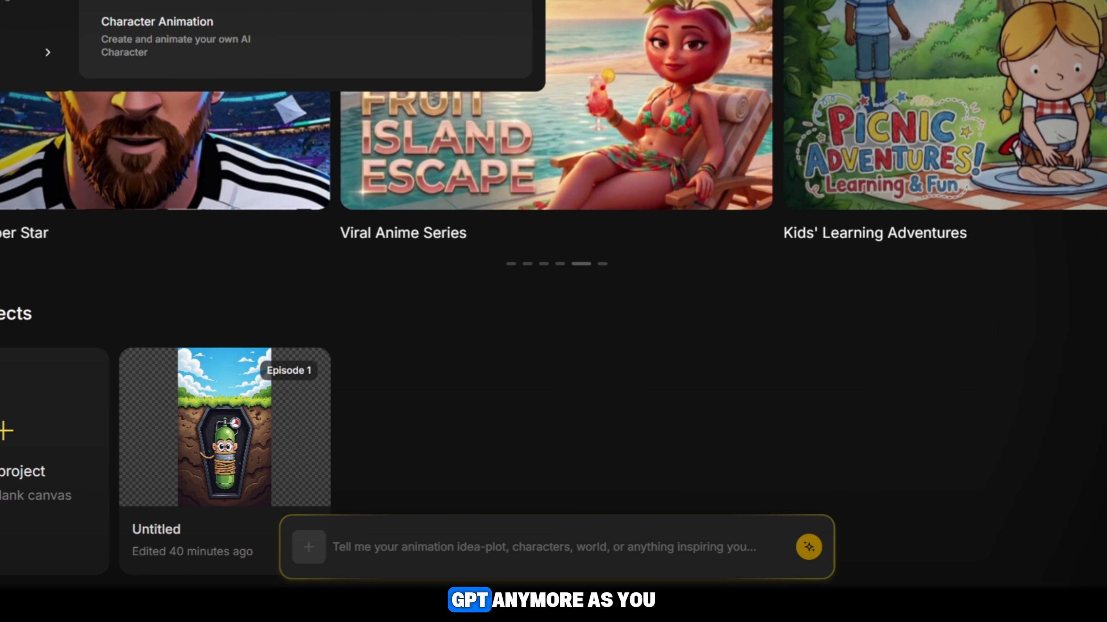
# Paste the Scene 1 image generation prompt into the animation idea box in AI Image mode and submit it
pyautogui.click(437, 572)
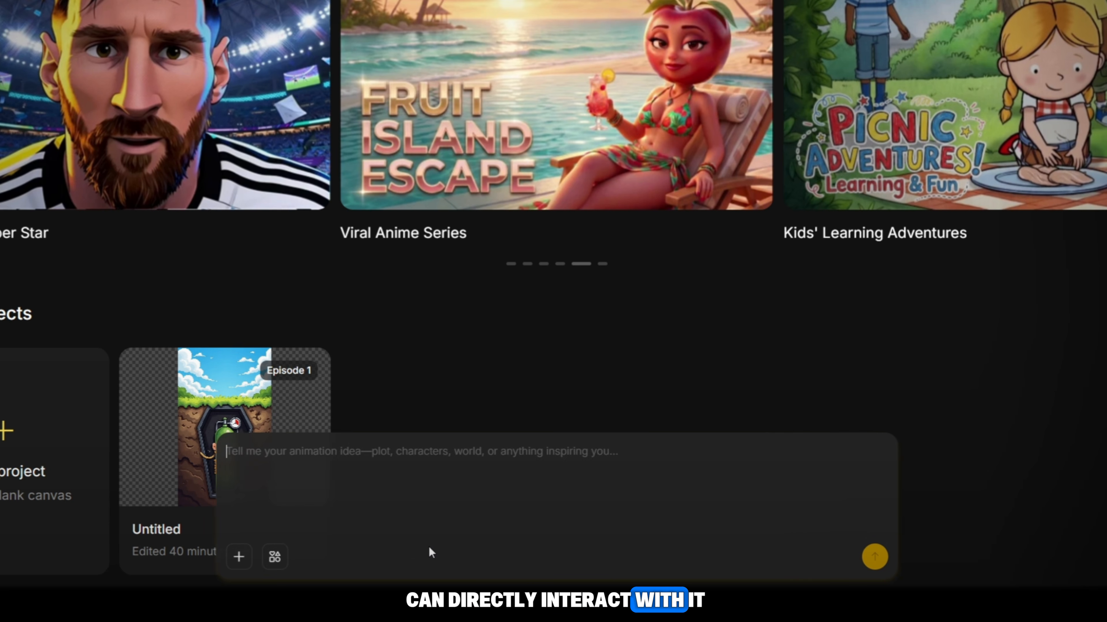
pyautogui.click(224, 558)
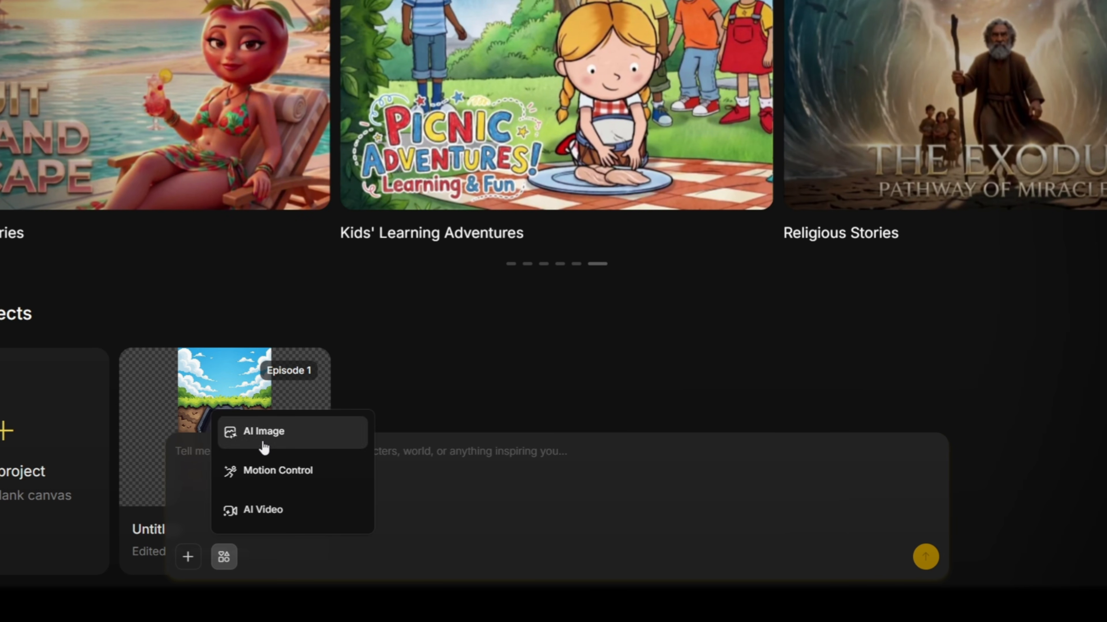
pyautogui.click(263, 434)
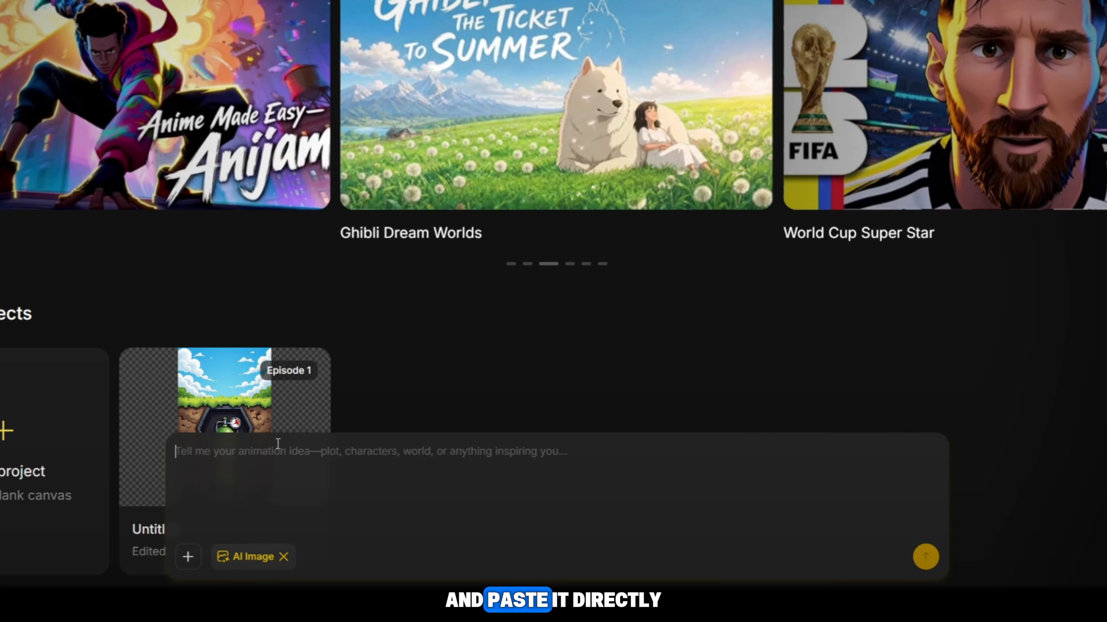
pyautogui.rightClick(291, 464)
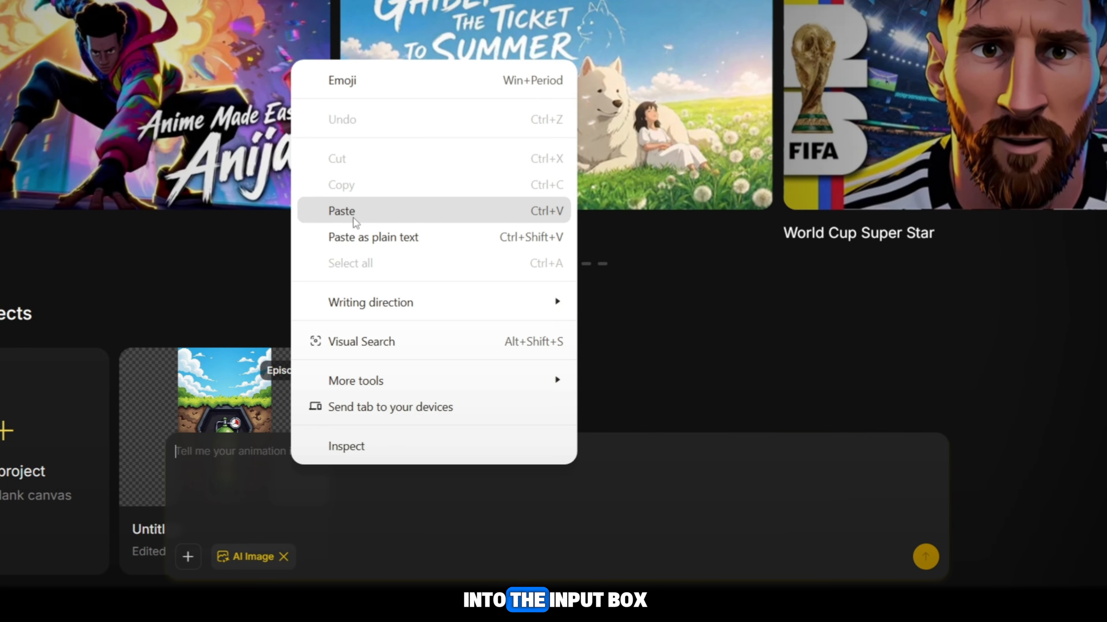
pyautogui.click(355, 220)
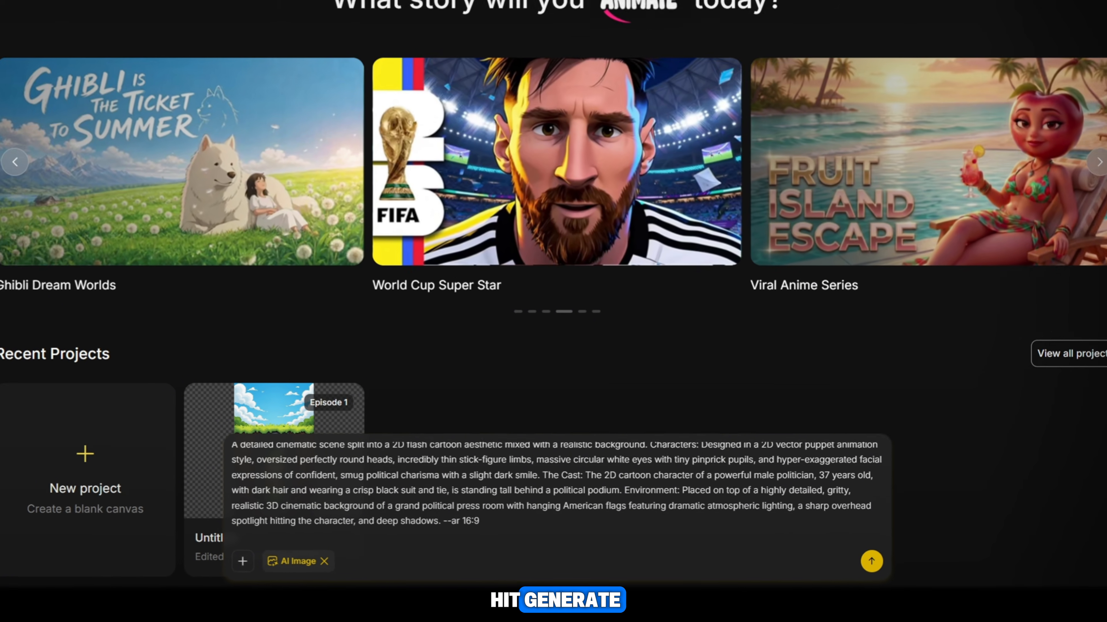
pyautogui.click(927, 557)
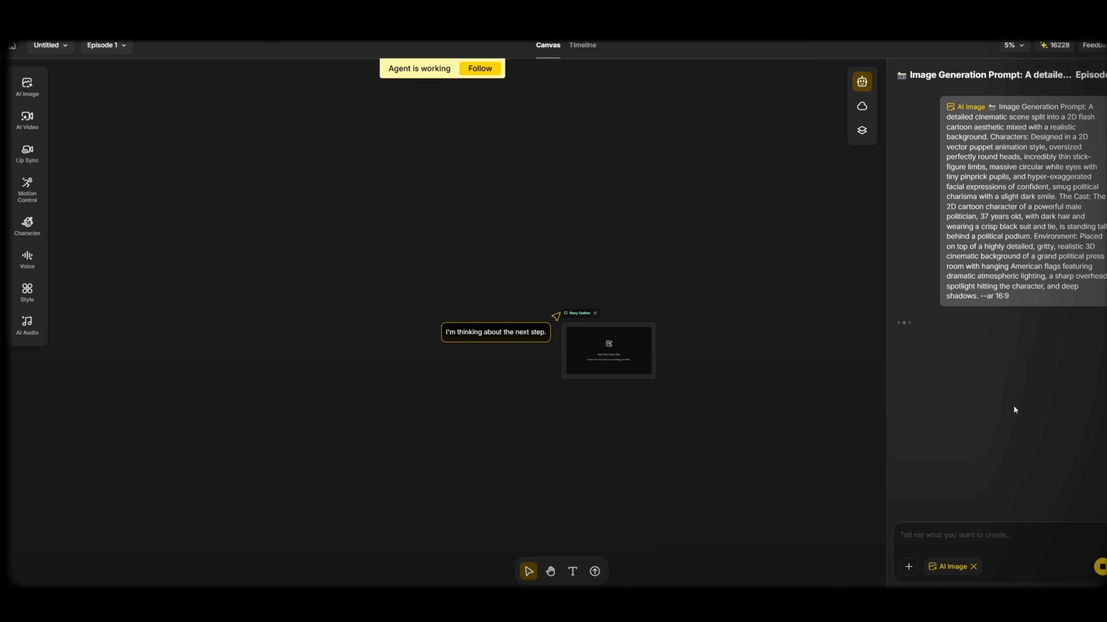
# Enter the Scene 1 image generation prompt in the canvas's AI Image tool and set the aspect ratio to 16:9
pyautogui.scroll(1, 665, 407)
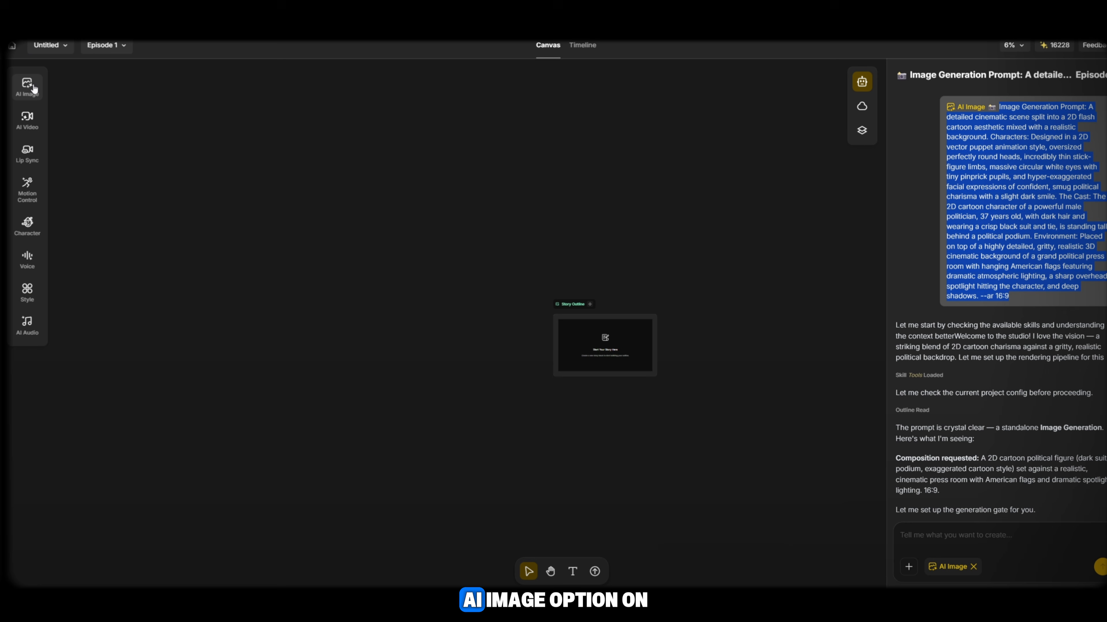
pyautogui.click(31, 86)
pyautogui.click(107, 157)
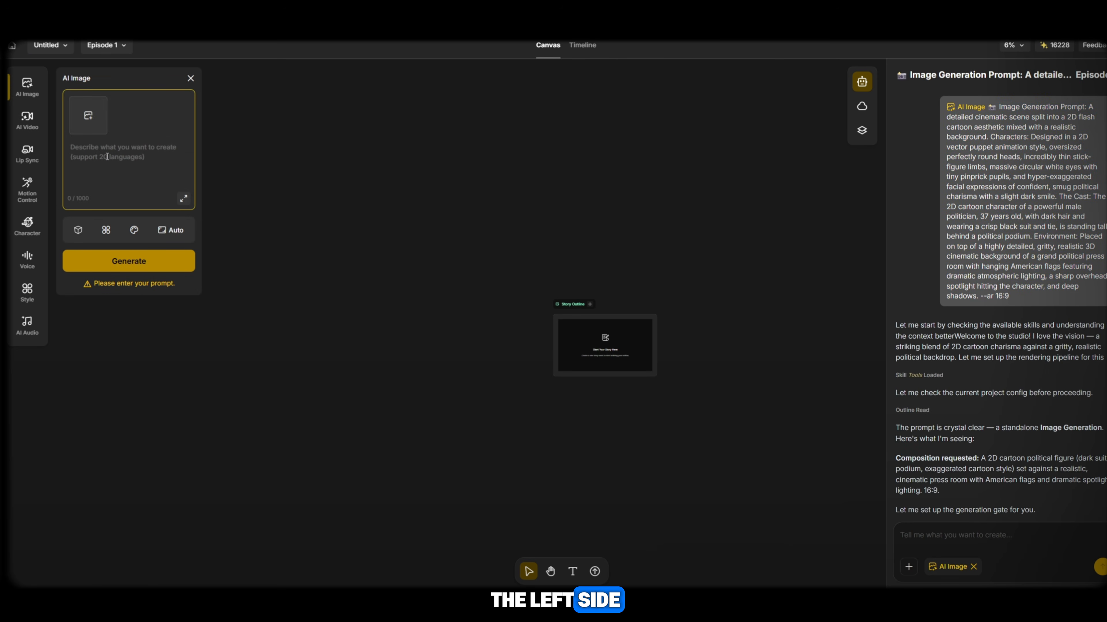
pyautogui.write('Image Generation Prompt: A detailed cinematic scene split into a 2D flash cartoon aesthetic mixed with a realistic background. Characters: Designed in a 2D vector puppet animation style, oversized perfectly round heads, incredibly thin stick-figure limbs, massive circular white eyes with tiny pinprick pupils, and hyper-exaggerated facial expressions of confident, smug political charisma with a slight dark smile. The Cast: The 2D cartoon character of a powerful male politician, 37 years old, with dark hair and wearing a crisp black suit and tie, is standing tall behind a political podium. Environment: Placed on top of a highly detailed, gritty, realistic 3D cinematic background of a grand political press room with hanging American flags featuring dramatic atmospheric lighting, a sharp overhead spotlight hitting the character, and deep shadows. --ar 16:9')
pyautogui.click(170, 279)
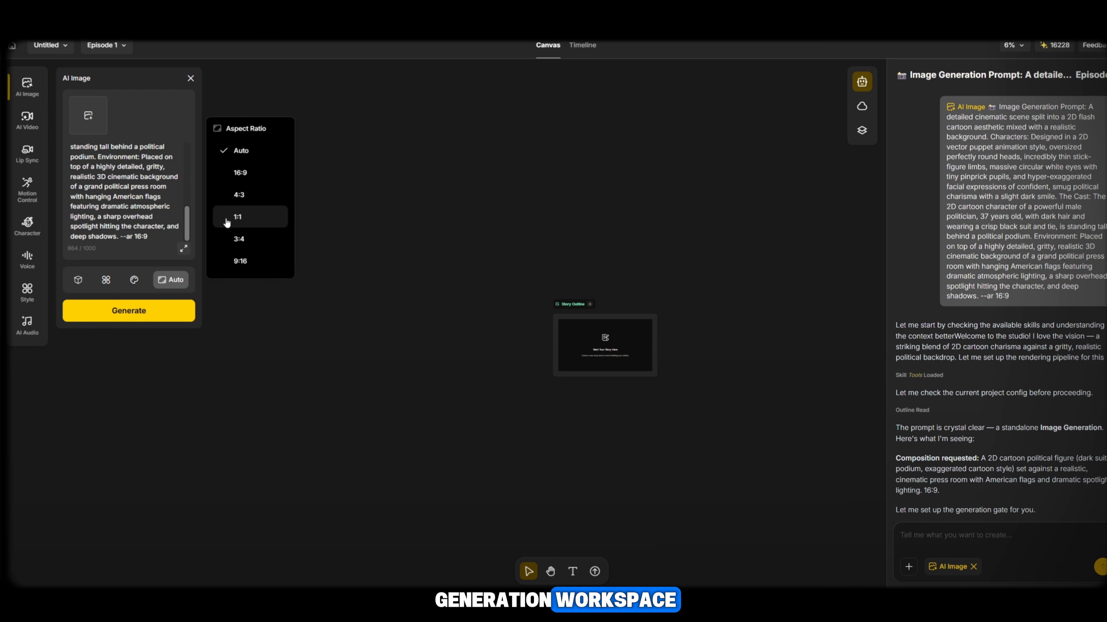
pyautogui.click(239, 173)
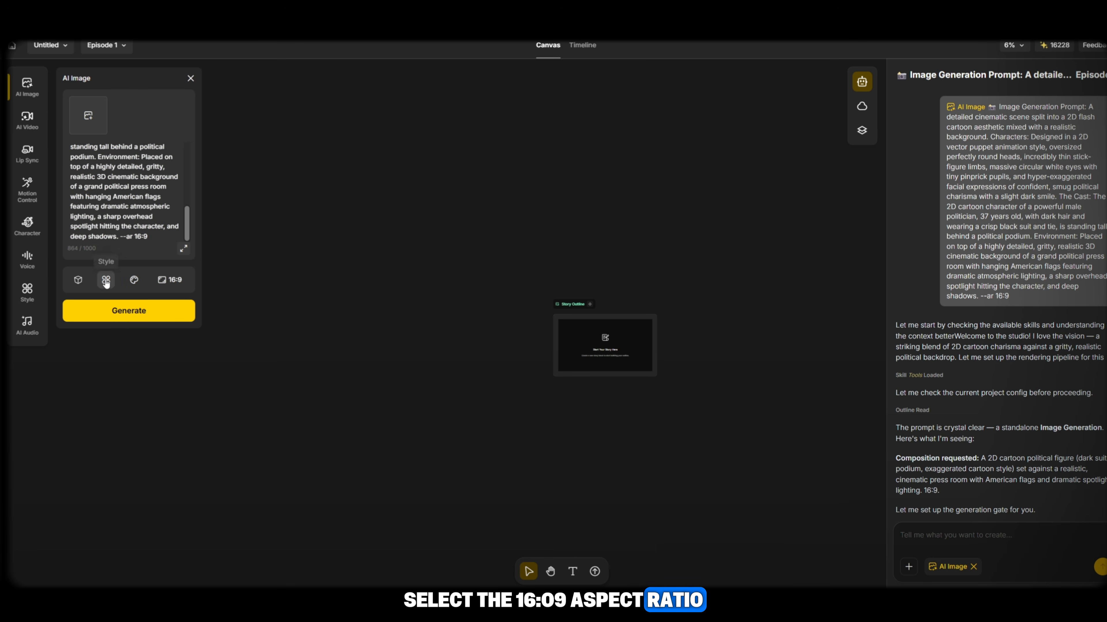
# Examine the available image models and browse the official styles in the style library
pyautogui.click(78, 280)
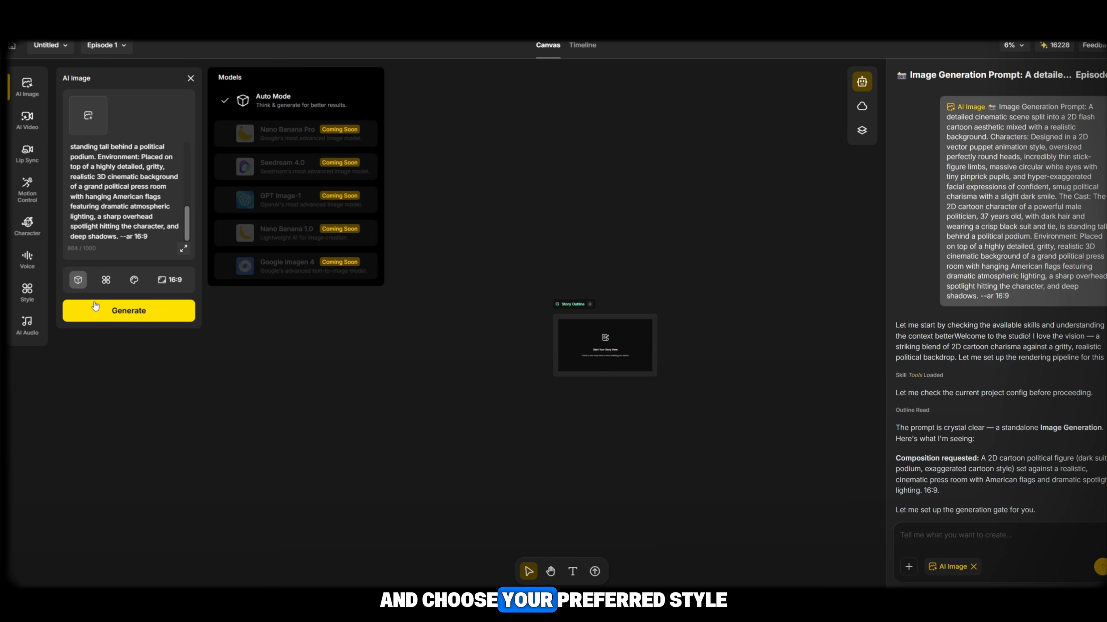
pyautogui.click(134, 279)
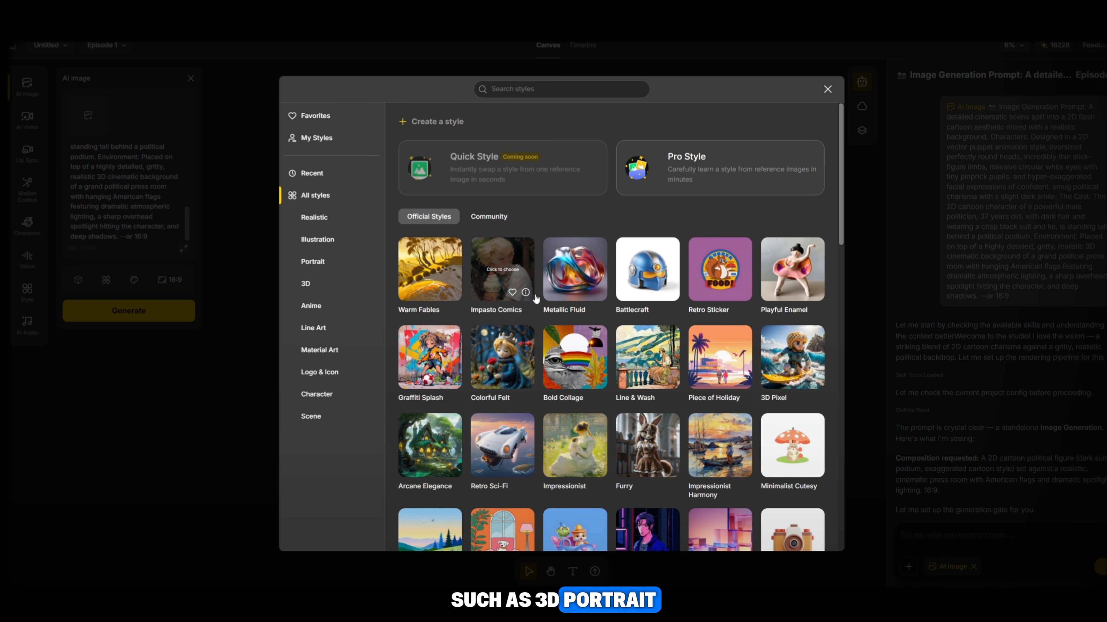
pyautogui.scroll(-8, 650, 383)
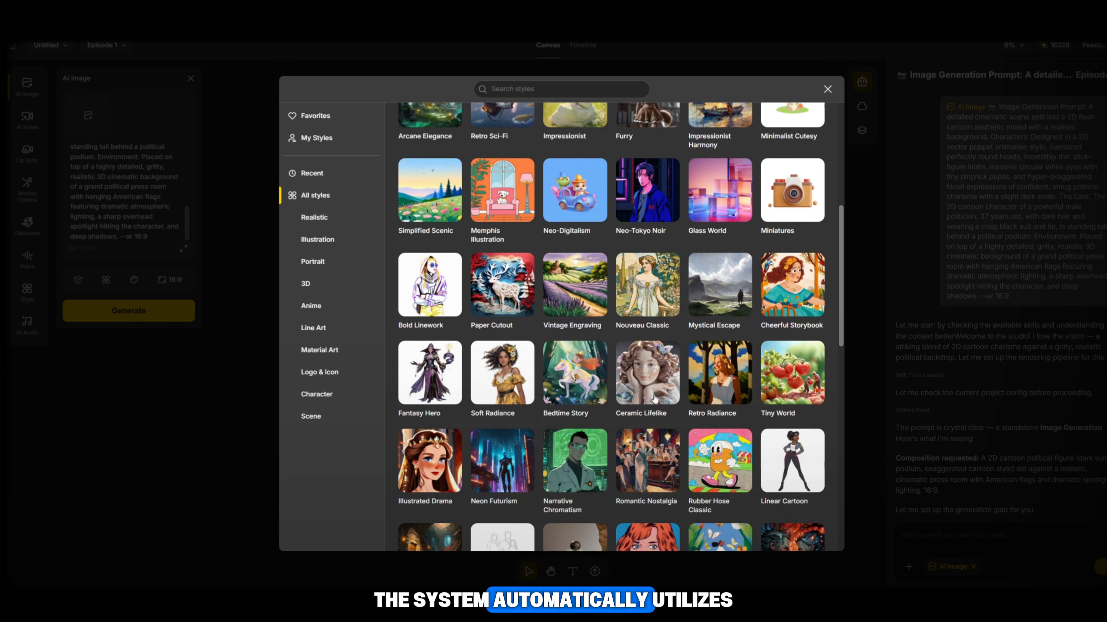
pyautogui.scroll(-15, 654, 398)
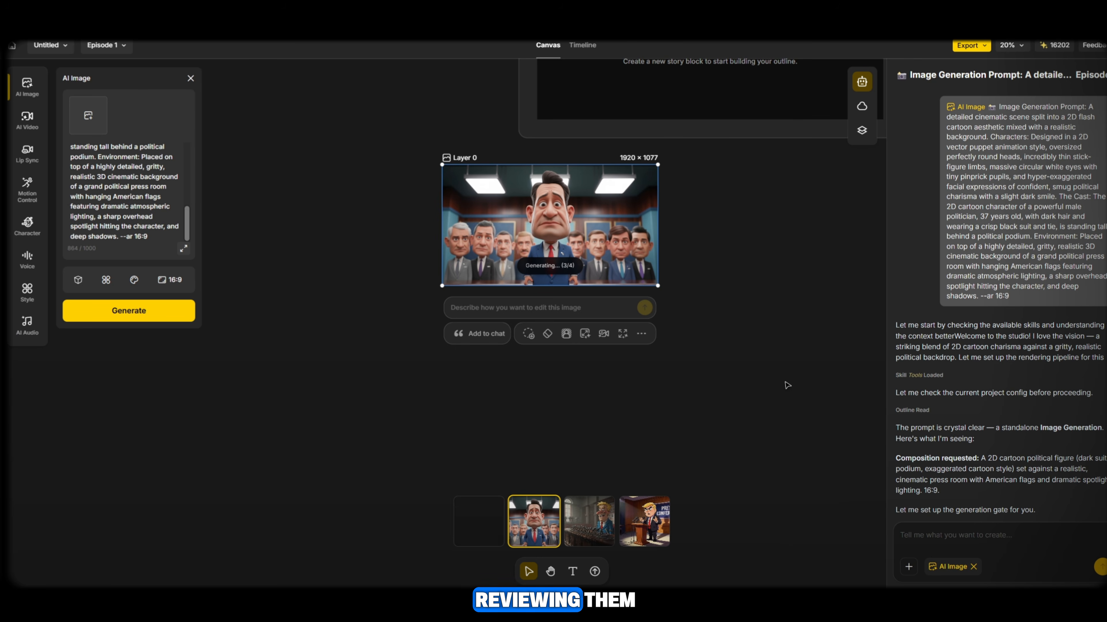
# Choose the press conference variation for the first image and generate an image from the next scene's prompt
pyautogui.click(667, 527)
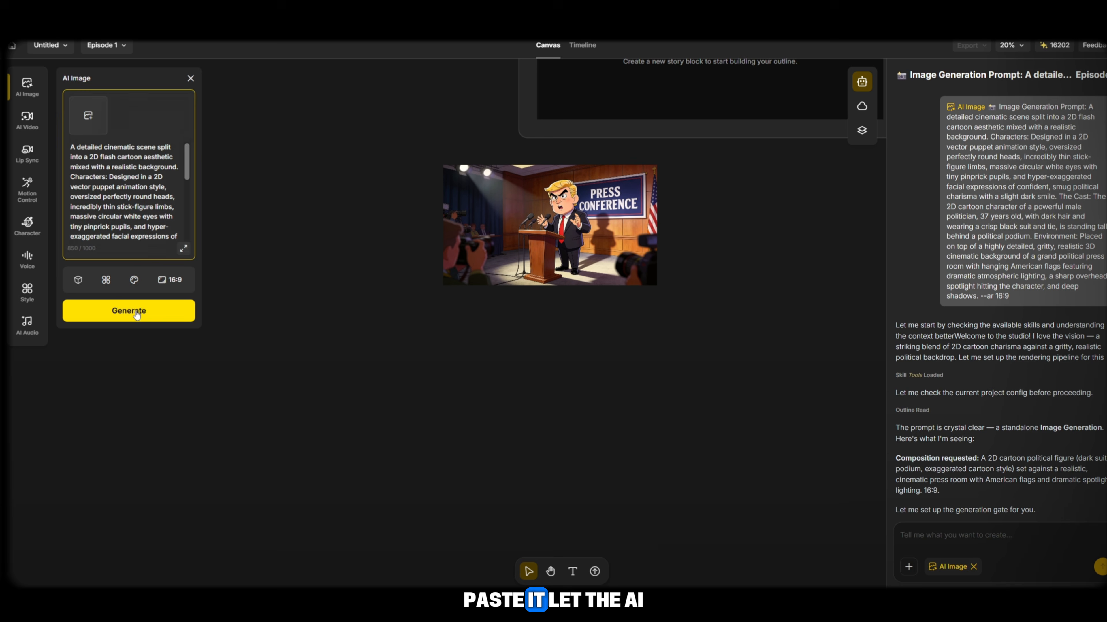
pyautogui.click(132, 313)
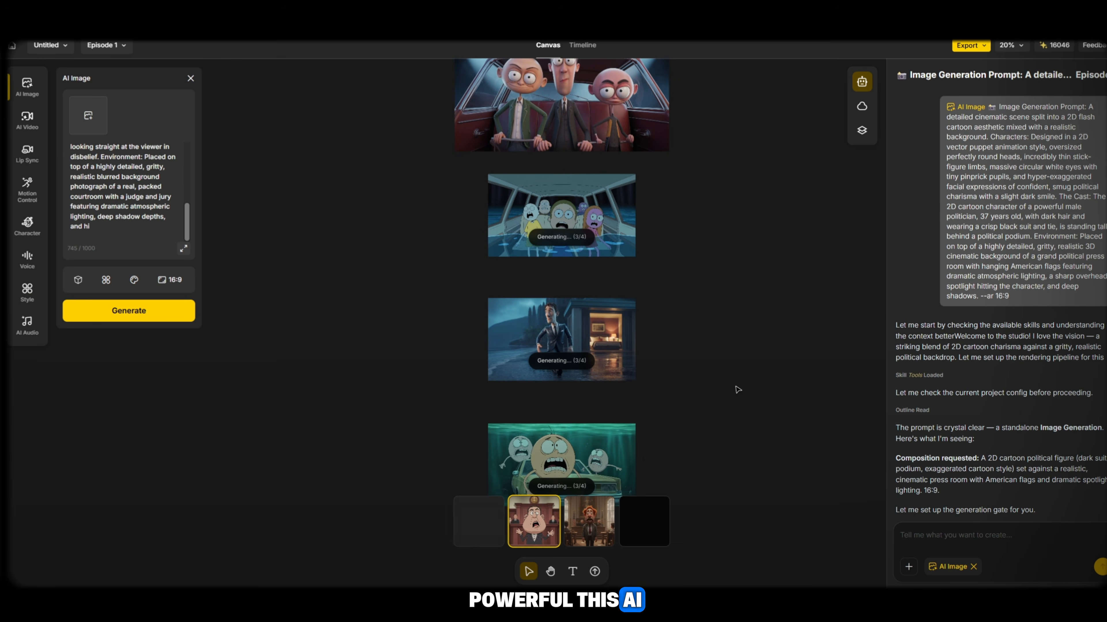
# Choose the driver-seat variation of the underwater car scene and download it as Layer 5.webp
pyautogui.rightClick(490, 192)
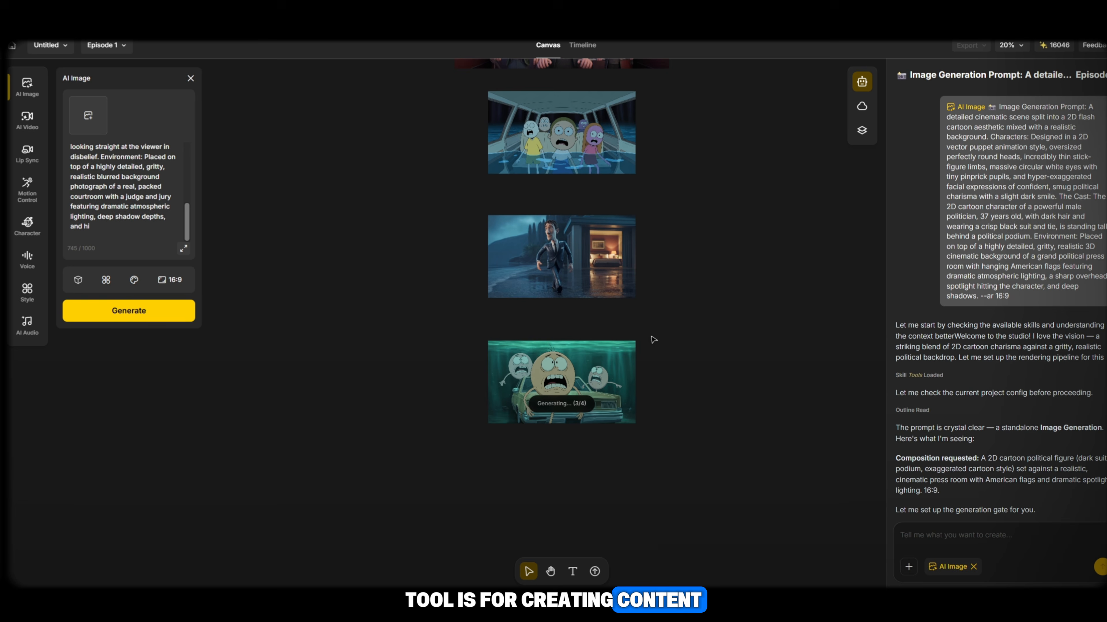
pyautogui.click(584, 349)
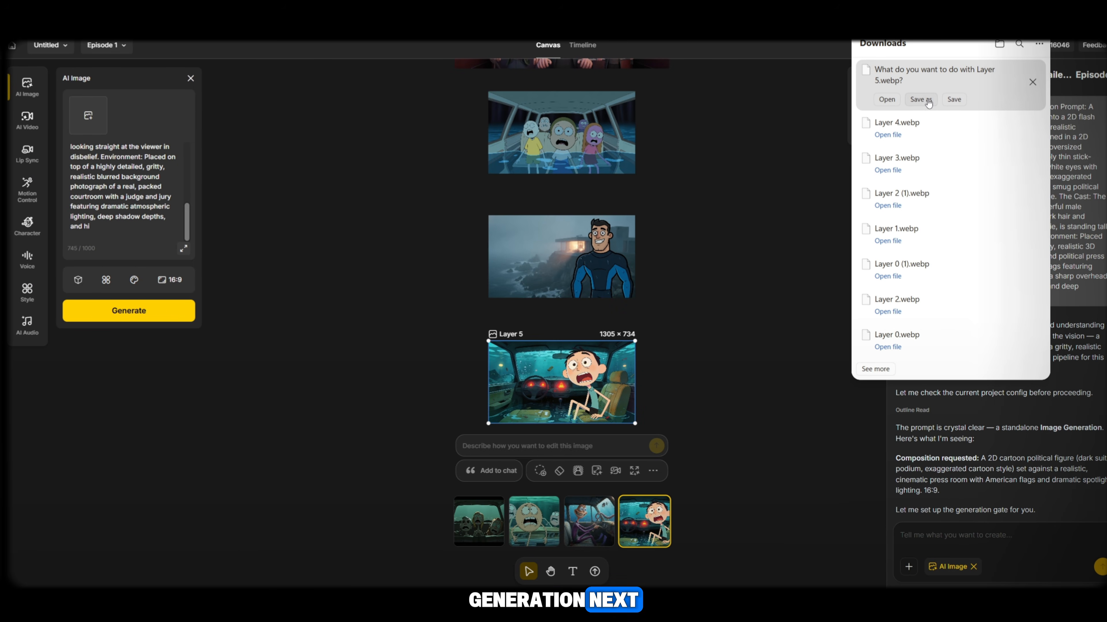
pyautogui.click(947, 102)
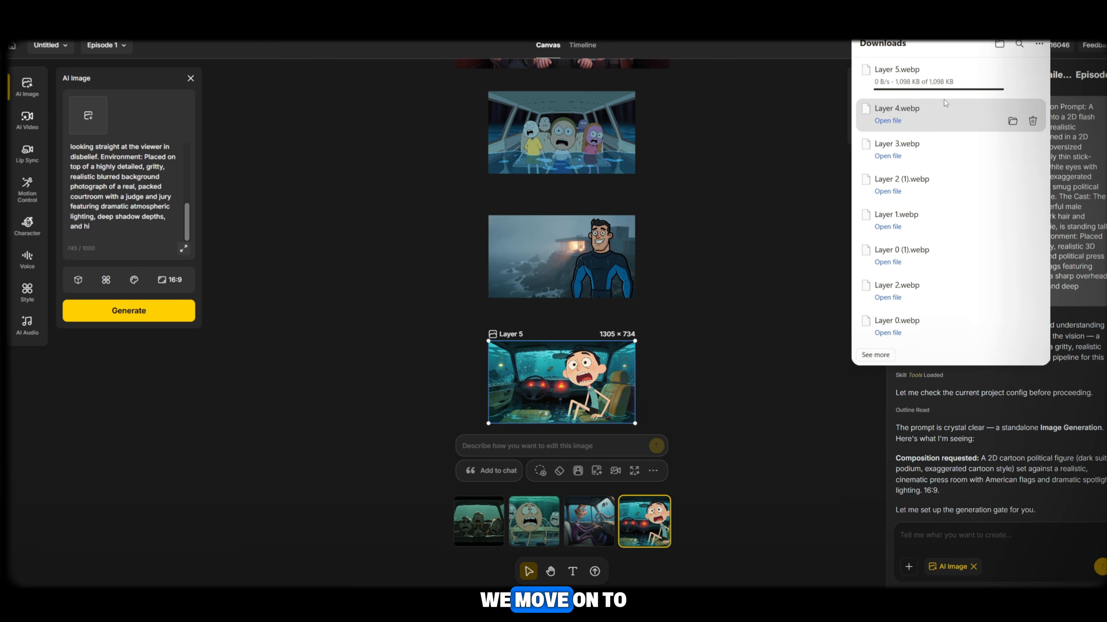
# Start a key-frame video in the AI Video tool and upload the press conference image as its start frame
pyautogui.scroll(10, 736, 173)
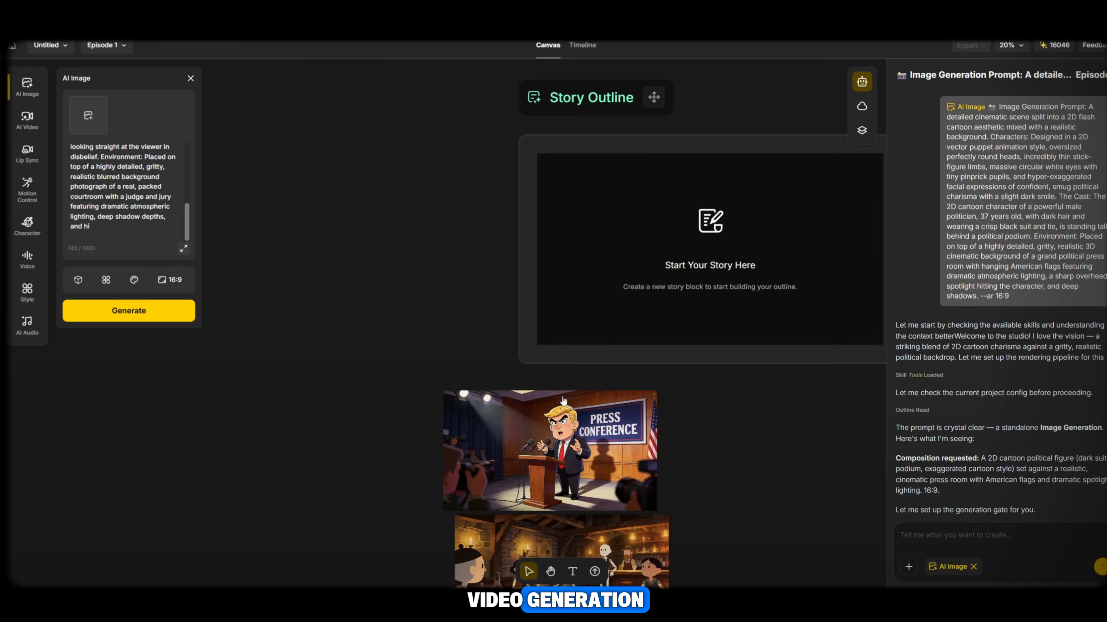
pyautogui.scroll(8, 563, 400)
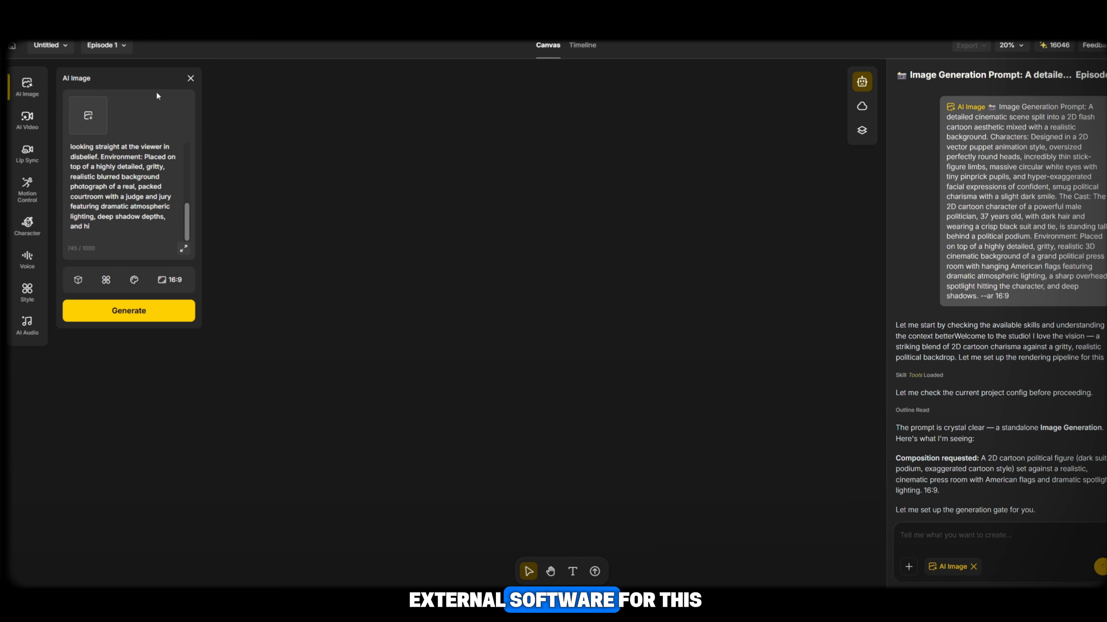
pyautogui.click(22, 120)
pyautogui.click(150, 260)
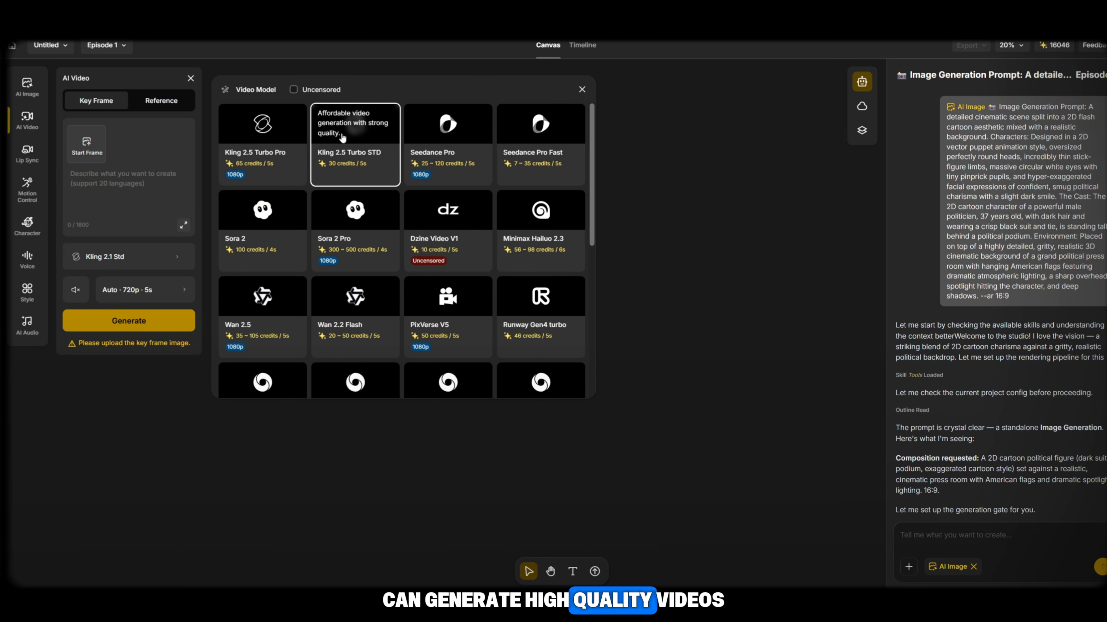
pyautogui.click(148, 175)
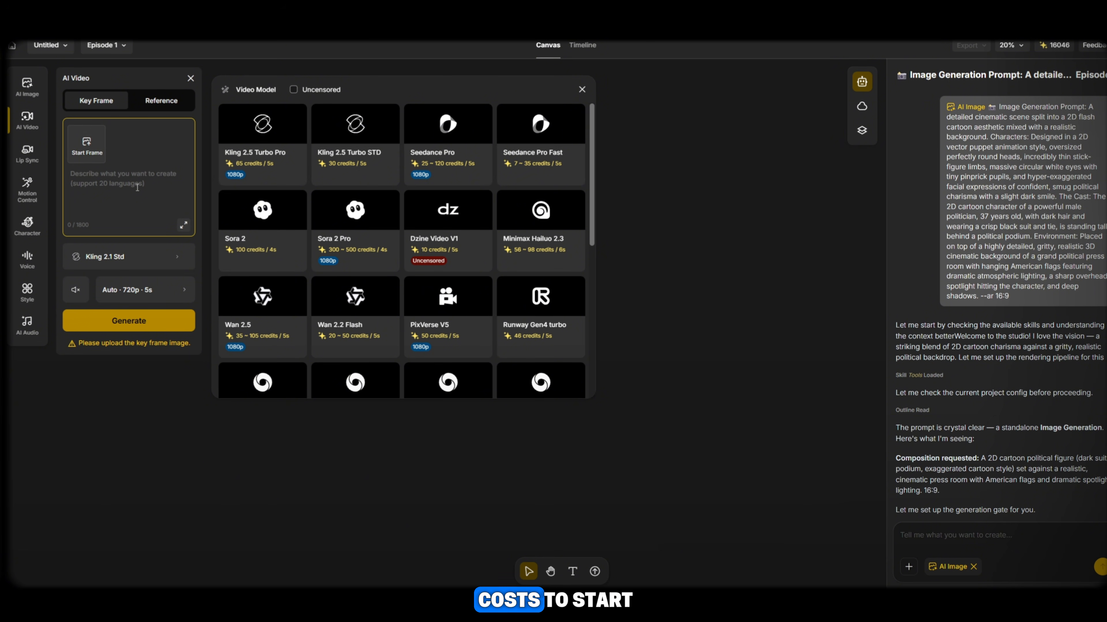
pyautogui.click(80, 131)
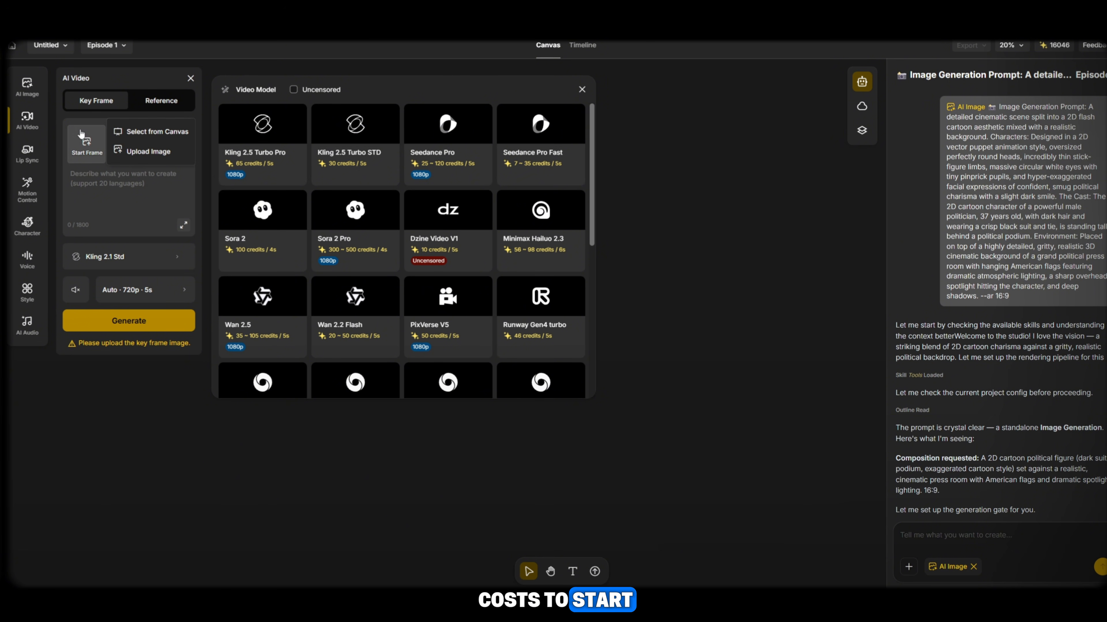
pyautogui.click(131, 150)
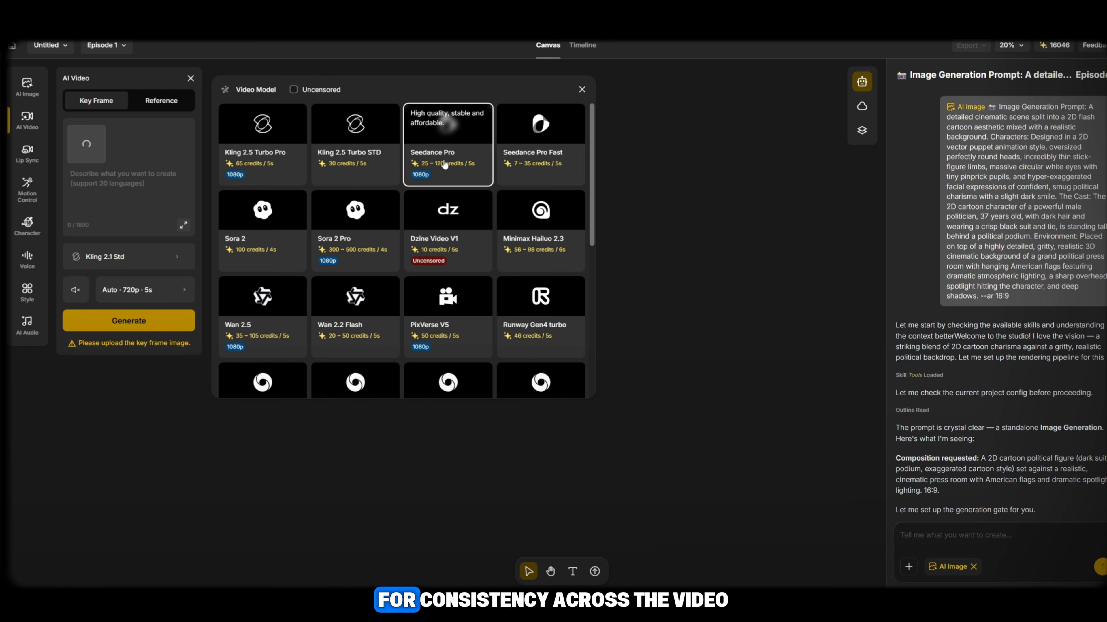
# Choose the Kling 2.5 Turbo Pro video model, turn sound on and set the duration to 10s
pyautogui.scroll(-7, 529, 276)
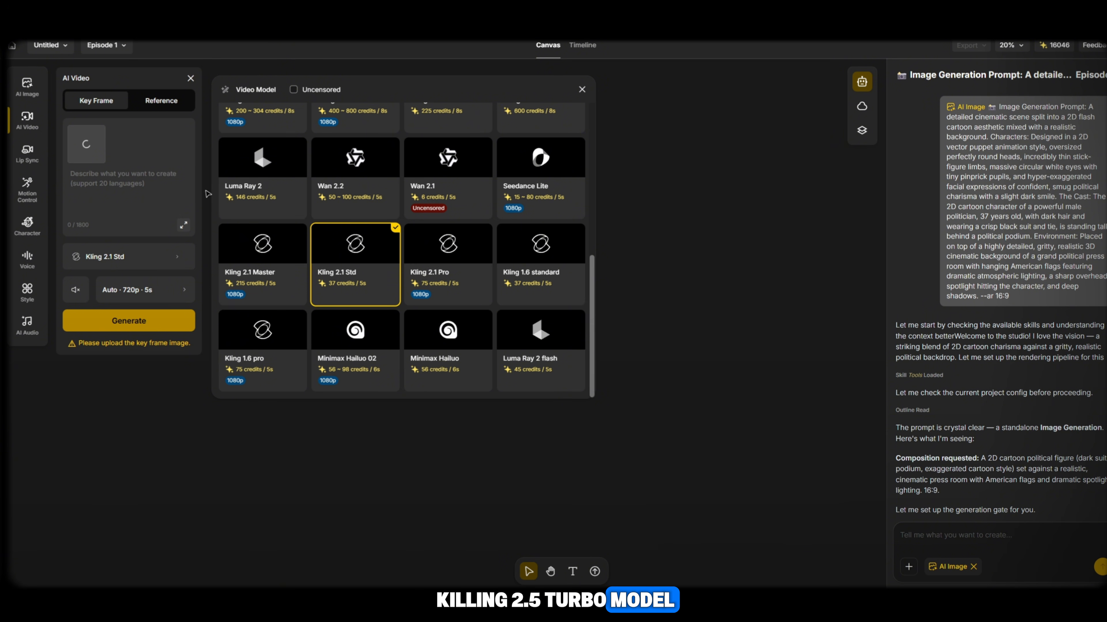
pyautogui.scroll(3, 470, 255)
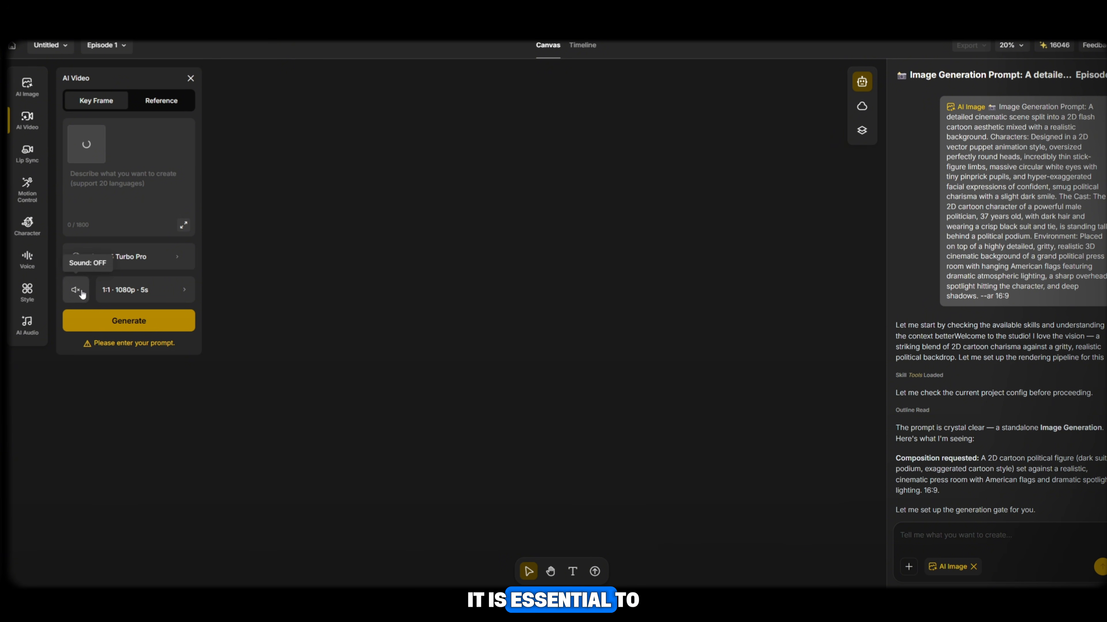
pyautogui.click(80, 297)
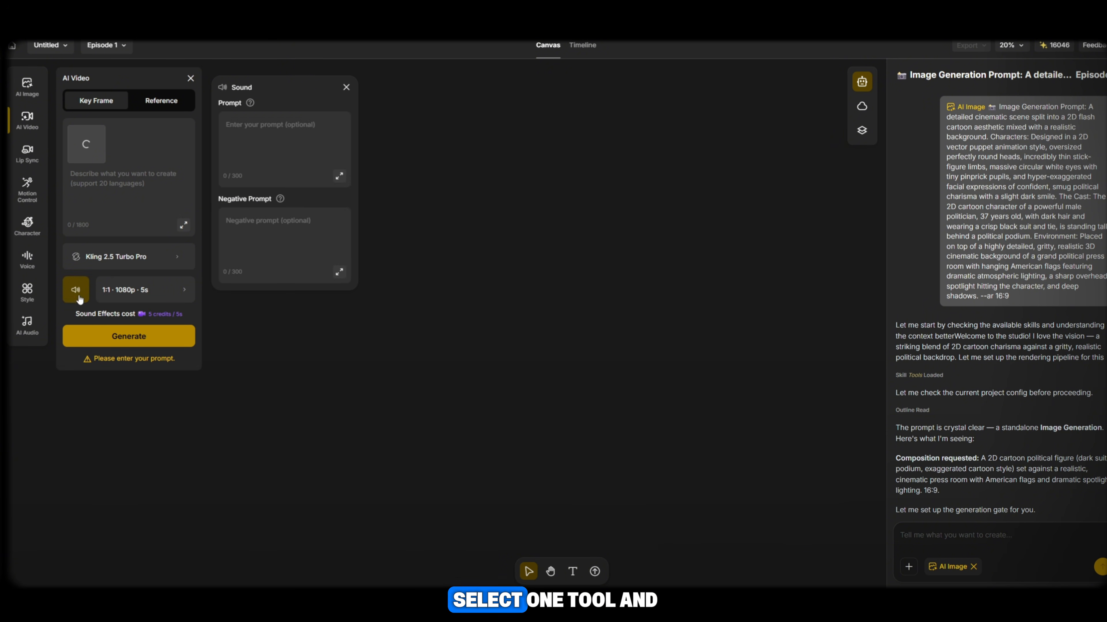
pyautogui.click(149, 300)
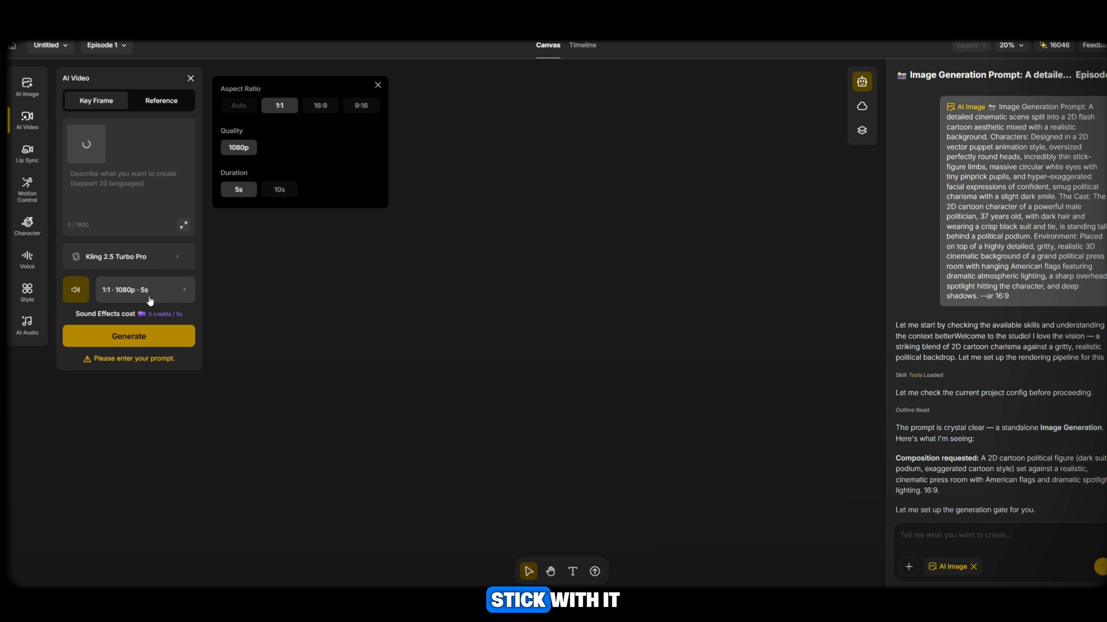
pyautogui.click(279, 190)
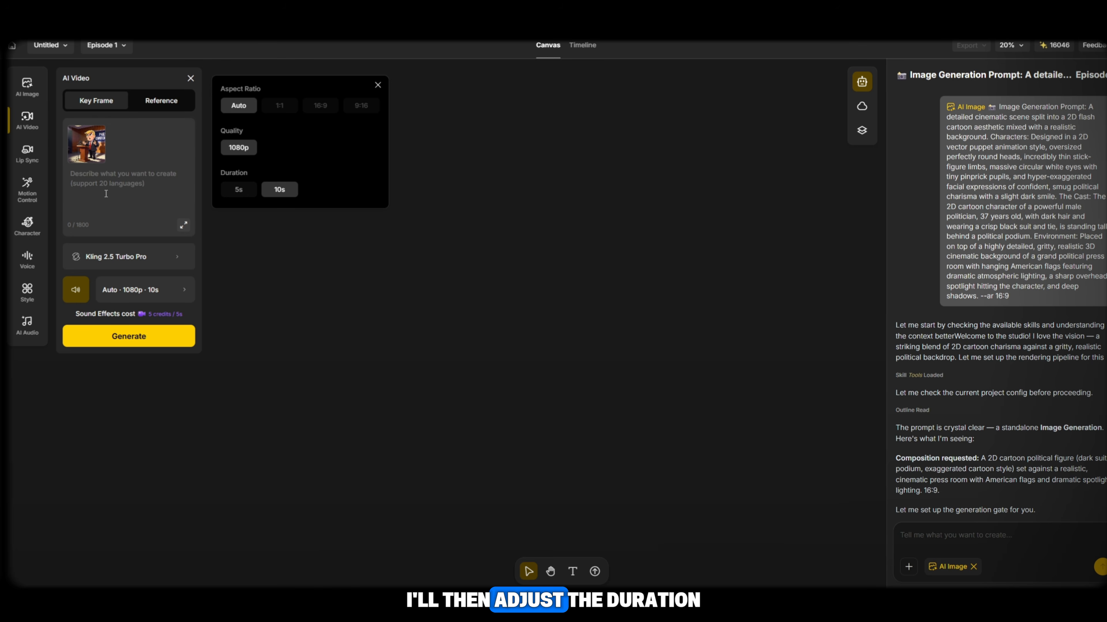
# Copy the Scene 1 Video Animation Prompt from the script in Google Docs
pyautogui.click(165, 205)
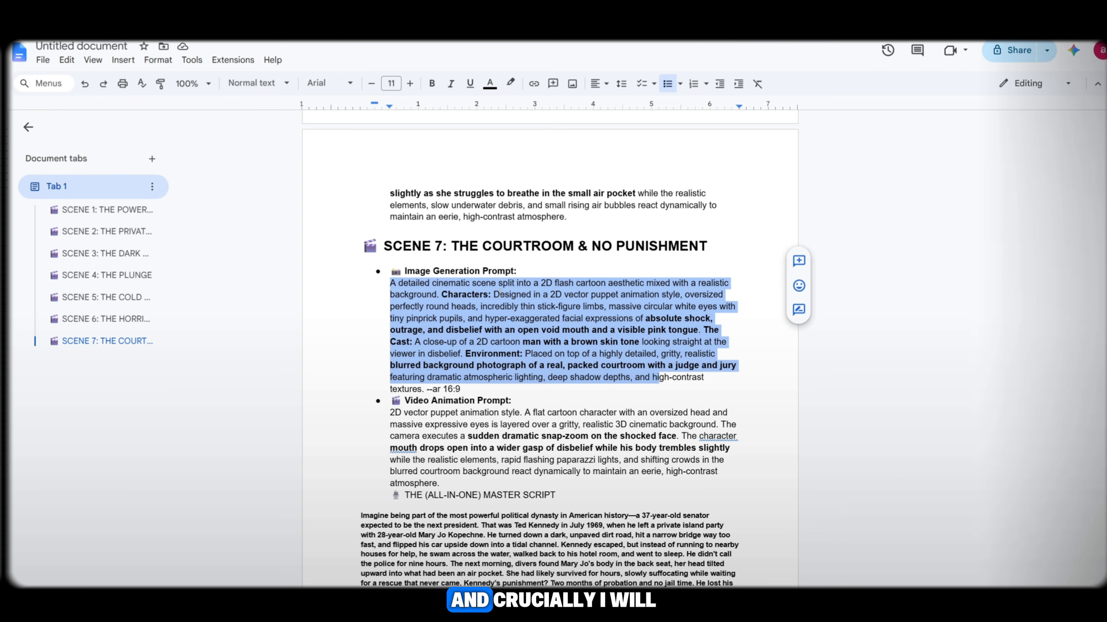
pyautogui.scroll(15, 549, 305)
pyautogui.moveTo(390, 202); pyautogui.dragTo(723, 262)
pyautogui.hotkey('ctrl', 'c')
pyautogui.rightClick(426, 217)
pyautogui.click(451, 257)
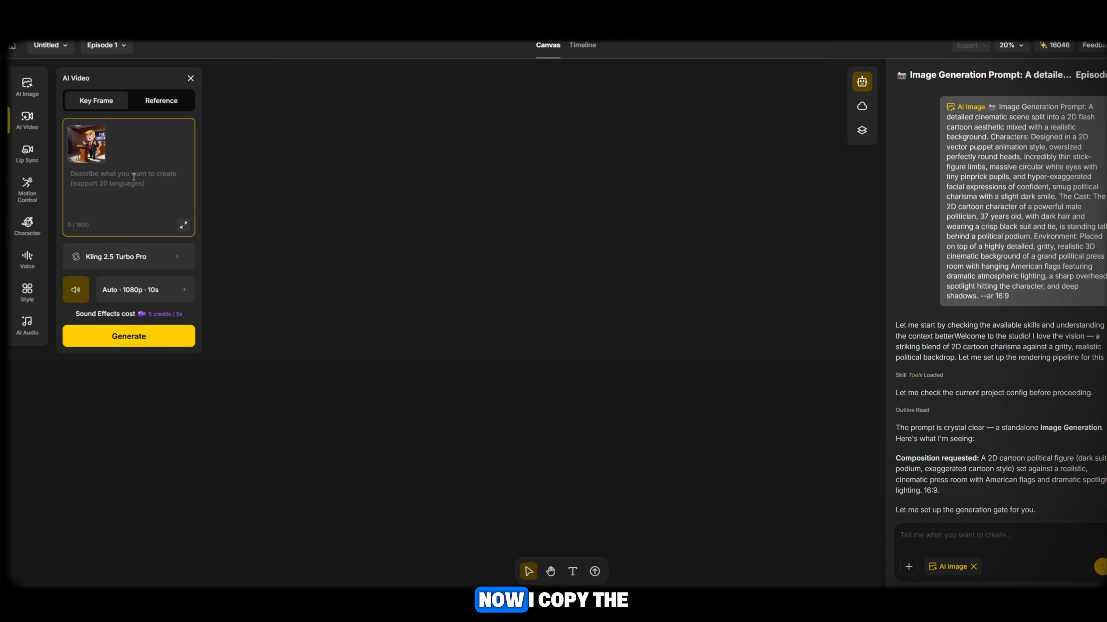
# Paste the Scene 1 animation prompt as the video description and generate the press conference video on the canvas
pyautogui.rightClick(134, 178)
pyautogui.click(157, 279)
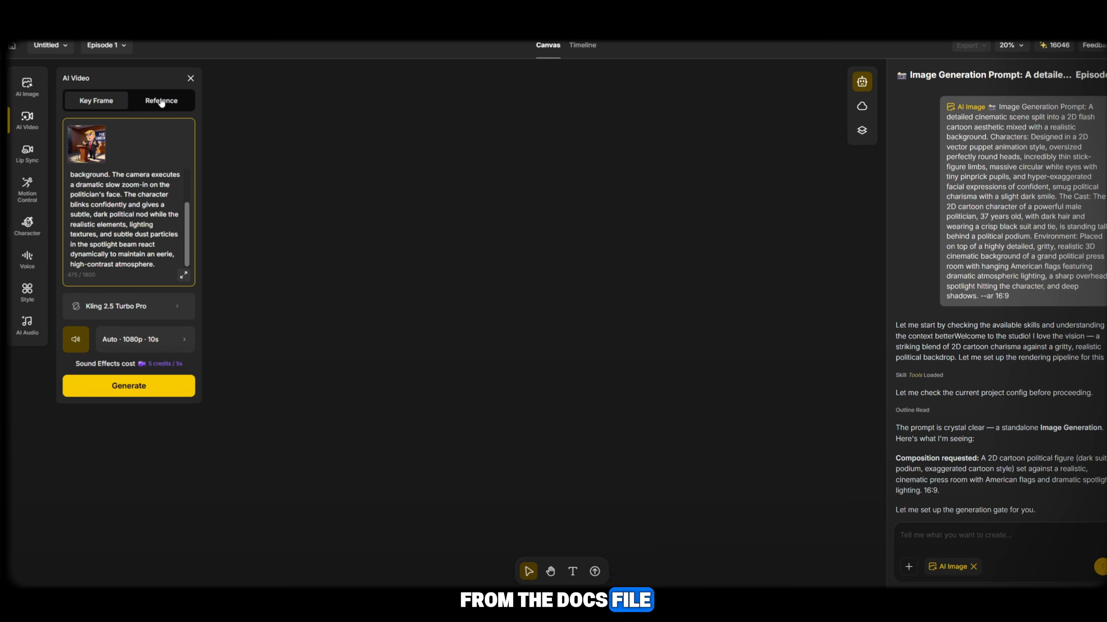
pyautogui.click(126, 390)
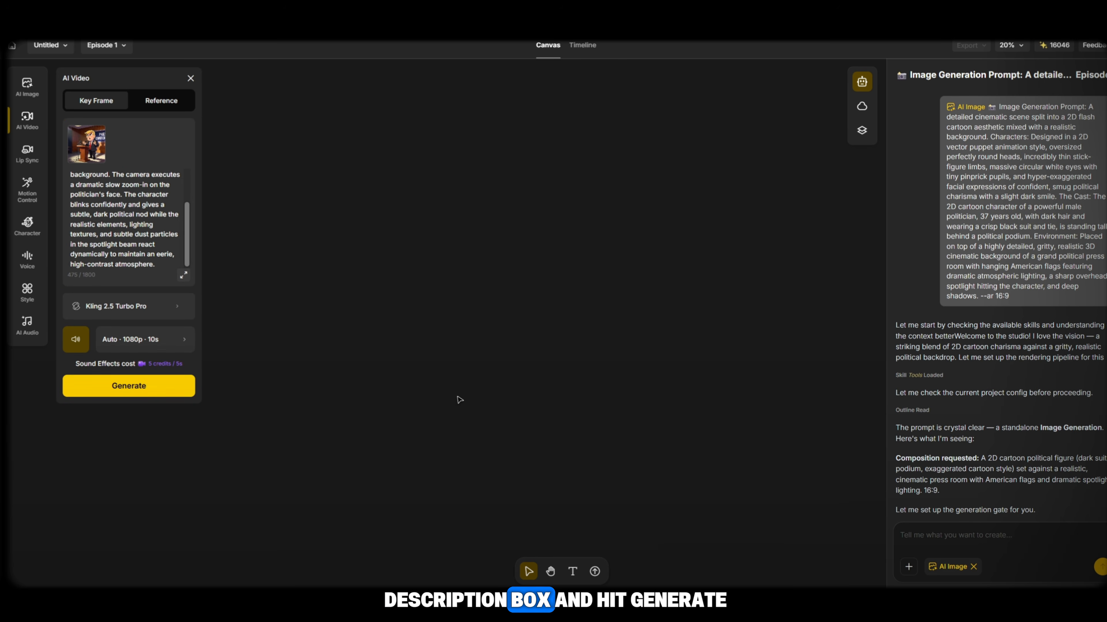
pyautogui.scroll(-15, 619, 374)
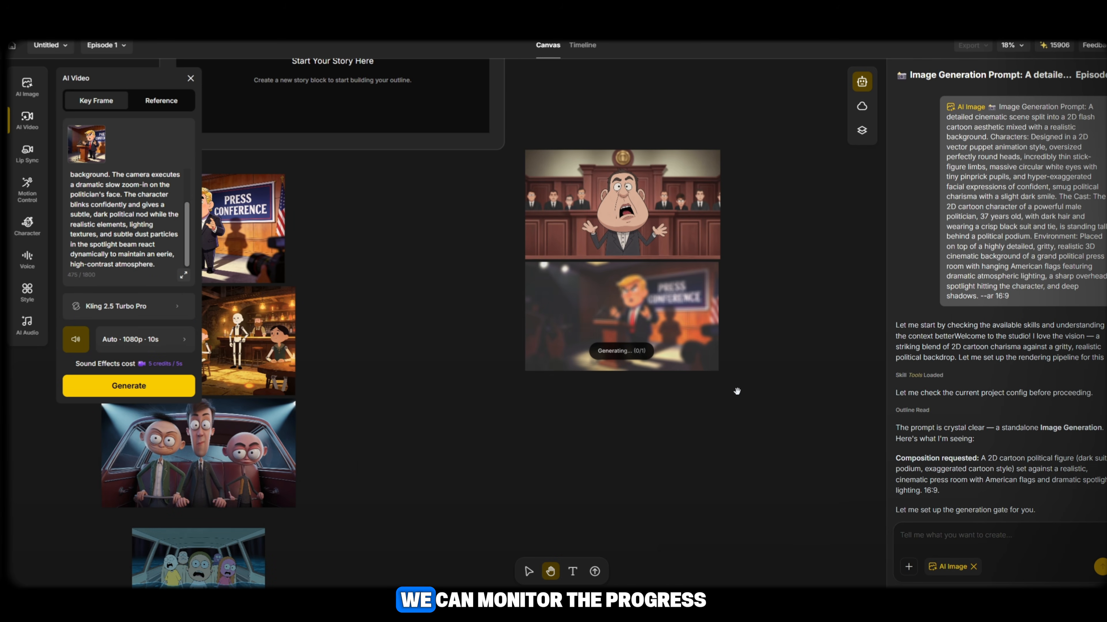
pyautogui.moveTo(749, 391); pyautogui.dragTo(758, 423)
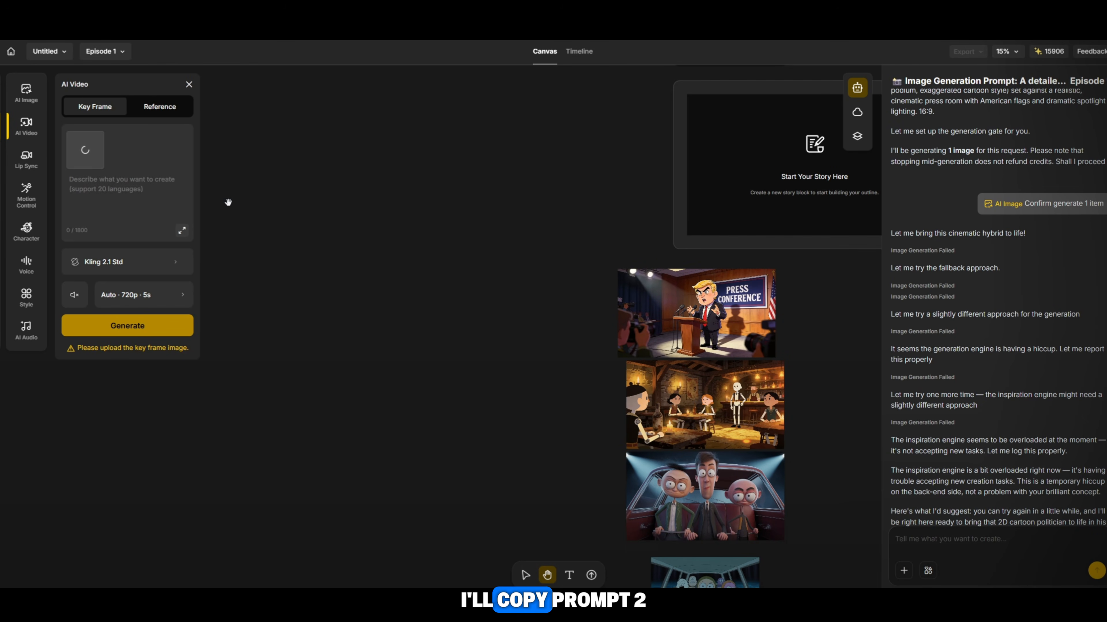
# Generate a 10s tavern video from the Scene 2 animation prompt using Kling 2.5 Turbo Pro with sound on
pyautogui.click(132, 194)
pyautogui.hotkey('ctrl', 'v')
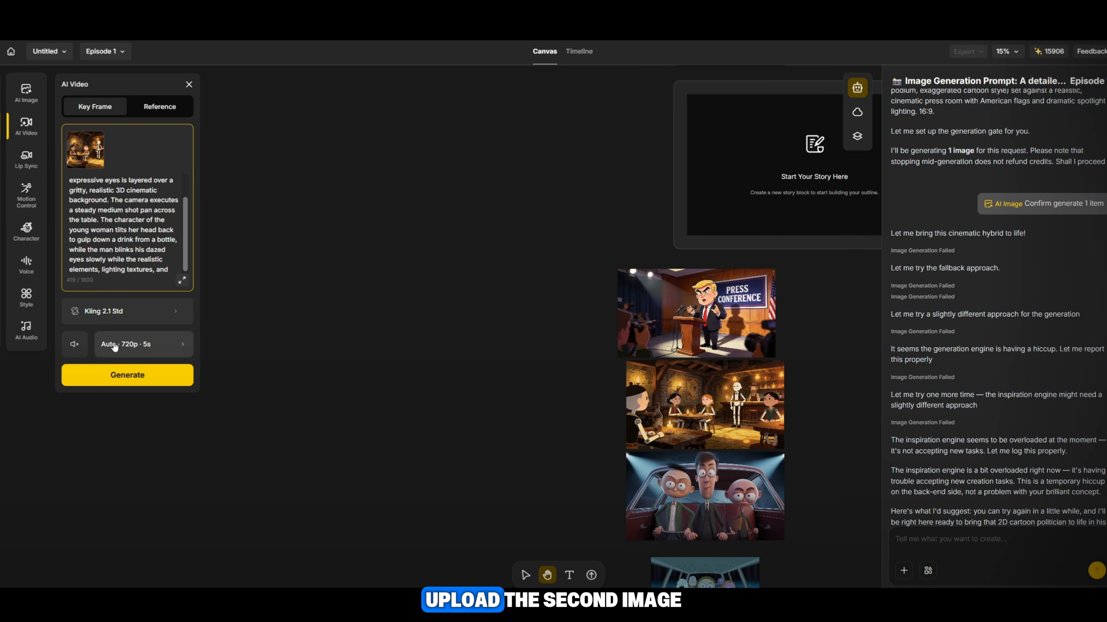
pyautogui.click(127, 319)
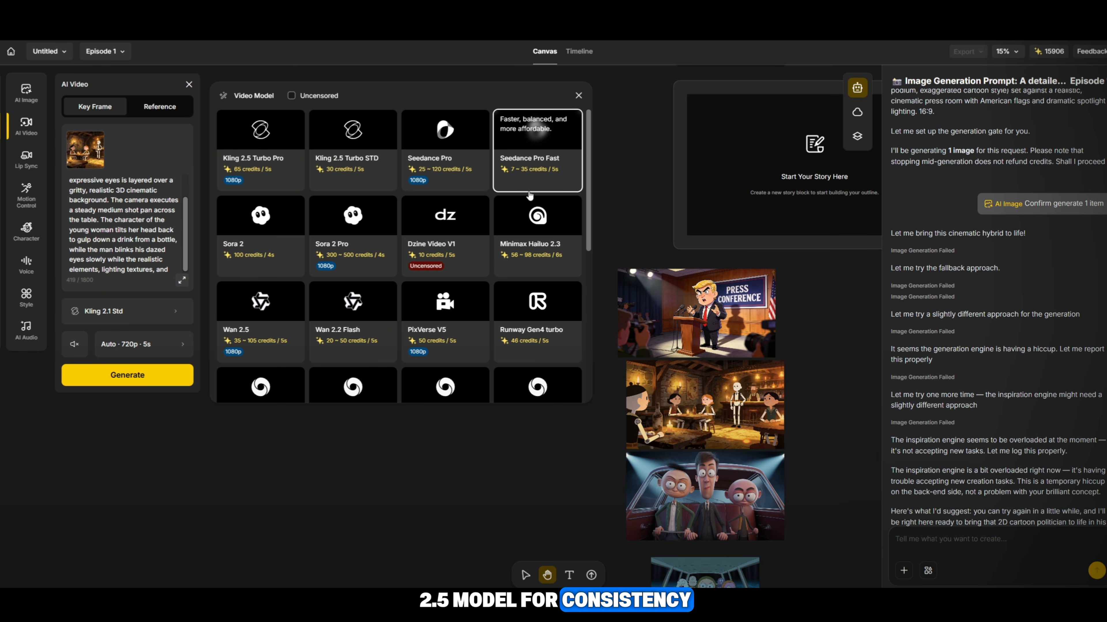
pyautogui.click(261, 143)
pyautogui.click(163, 336)
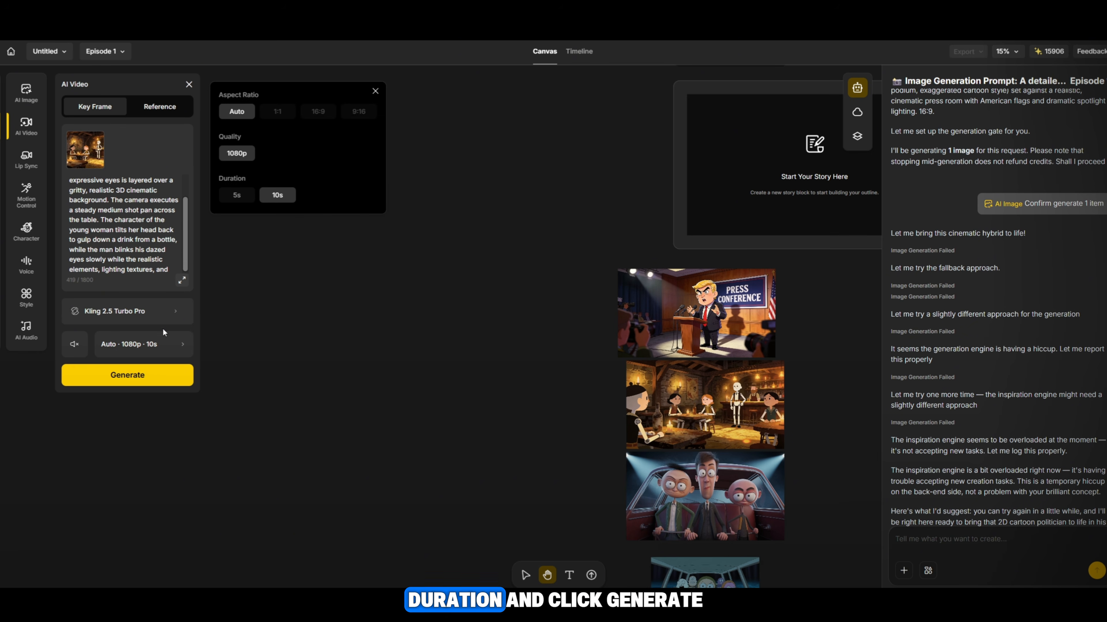
pyautogui.click(75, 345)
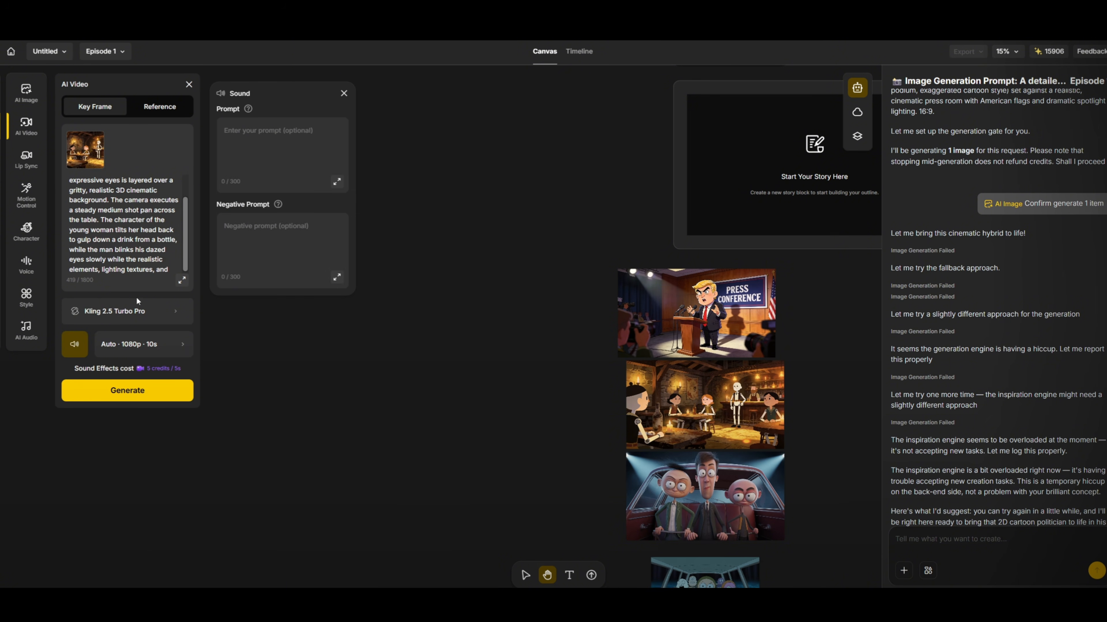
pyautogui.click(127, 391)
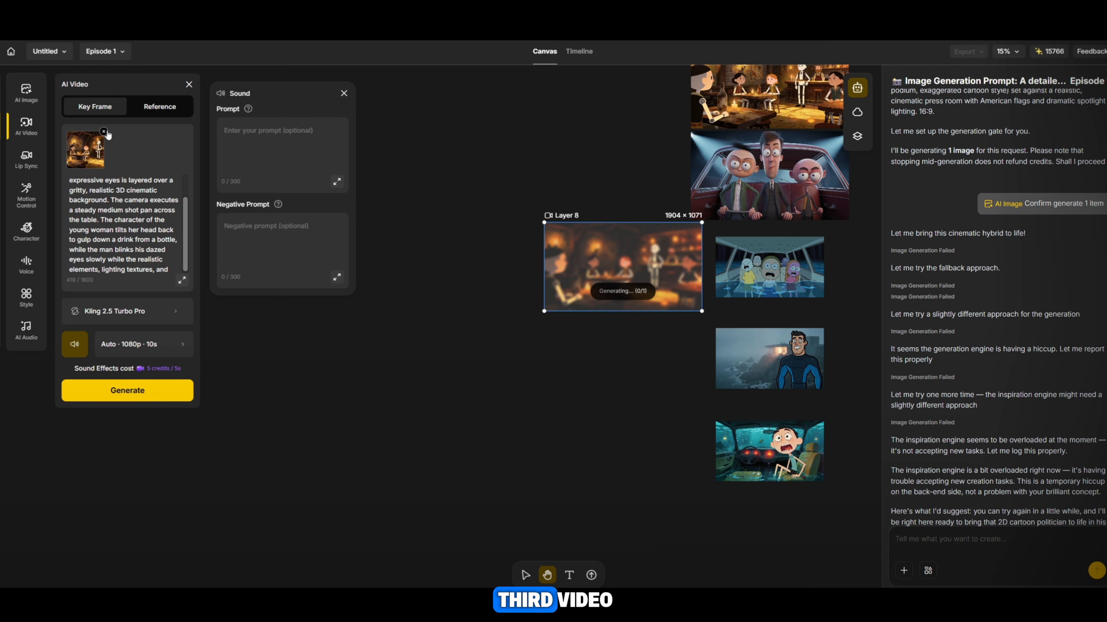
# Generate videos from the car interior, flooded car and foggy coast images, replacing the start frame and video animation prompt for each scene
pyautogui.click(104, 132)
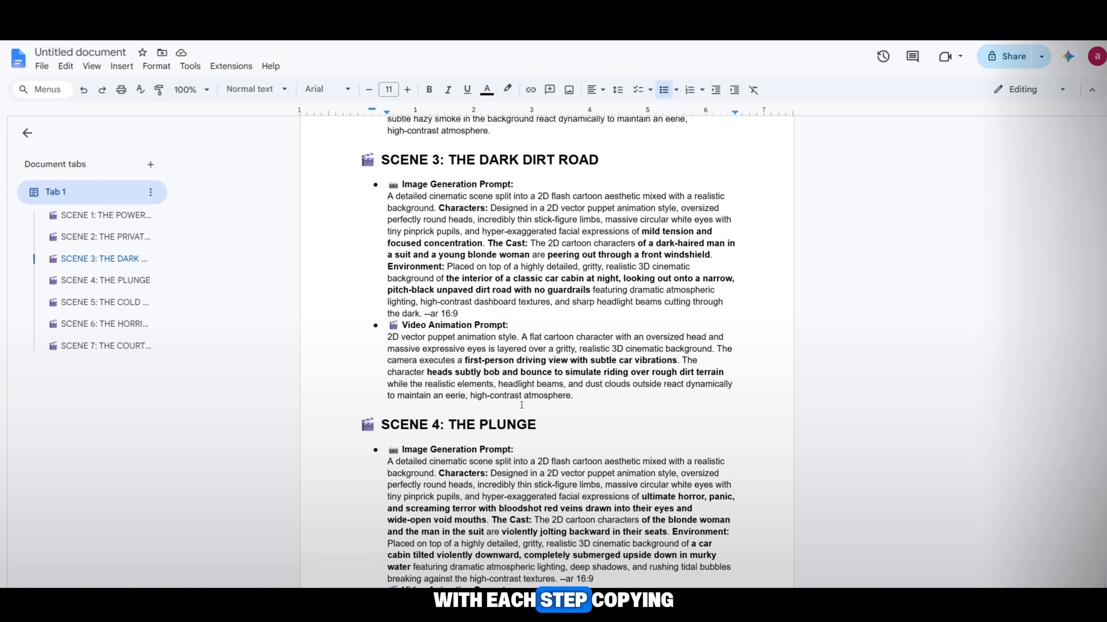
pyautogui.moveTo(363, 337); pyautogui.dragTo(663, 394)
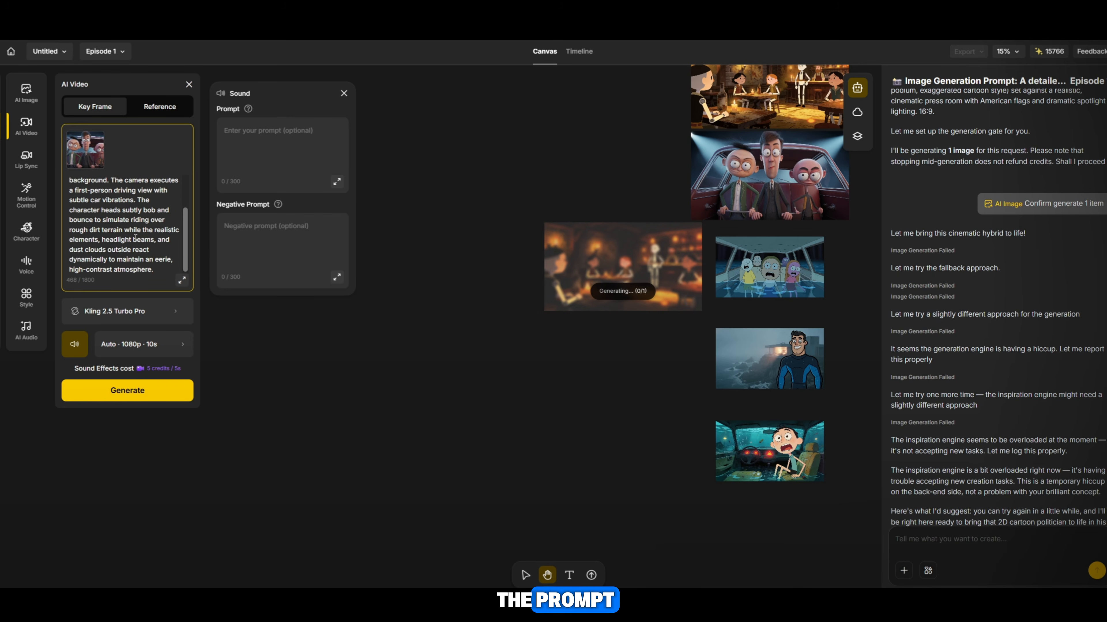
pyautogui.moveTo(388, 382); pyautogui.dragTo(710, 556)
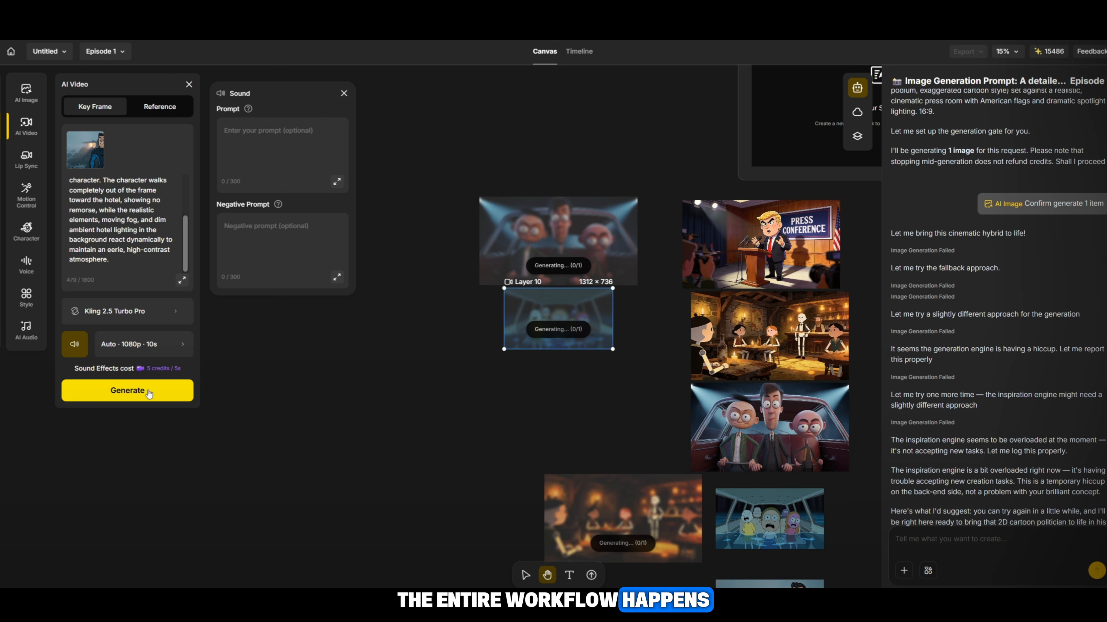
pyautogui.click(127, 390)
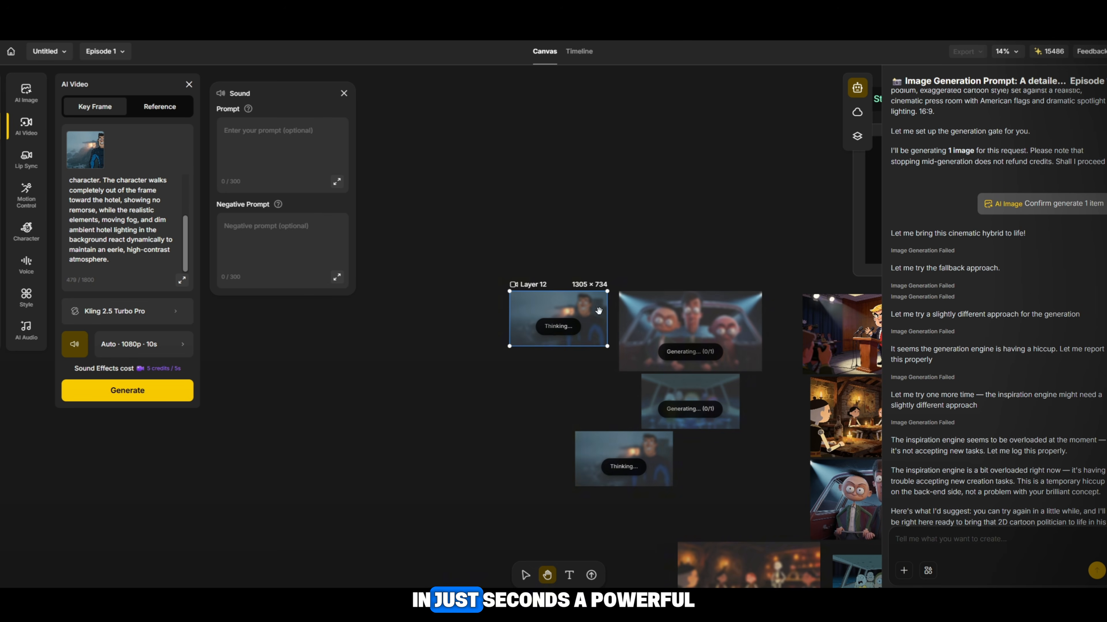
pyautogui.rightClick(536, 325)
pyautogui.click(544, 492)
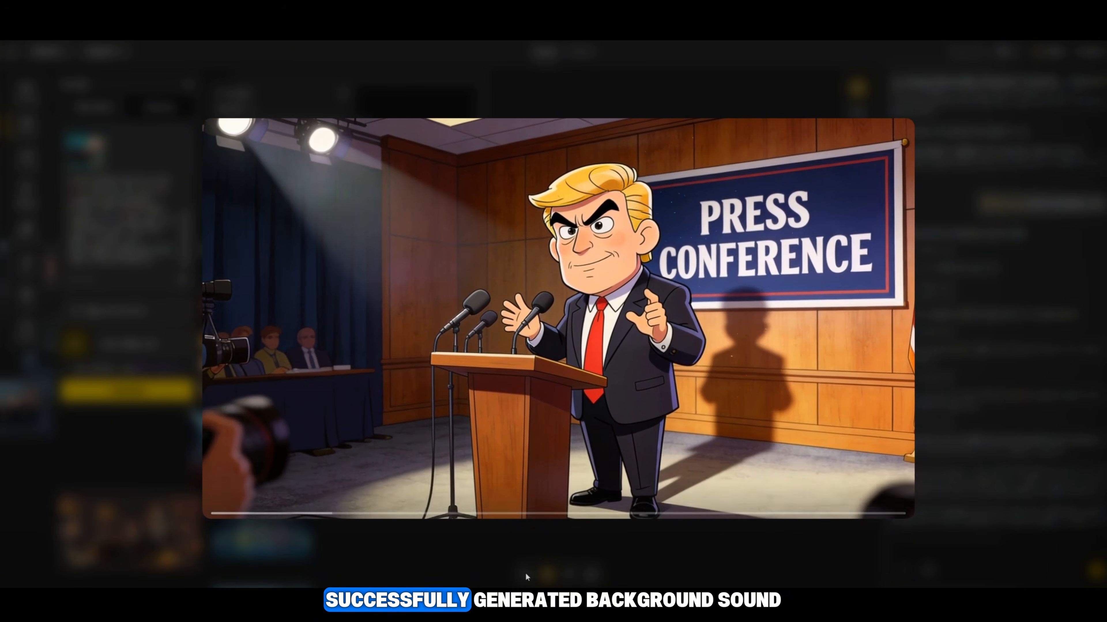
# Play the generated flooded car video in the full preview and lower its playback volume
pyautogui.moveTo(656, 429)
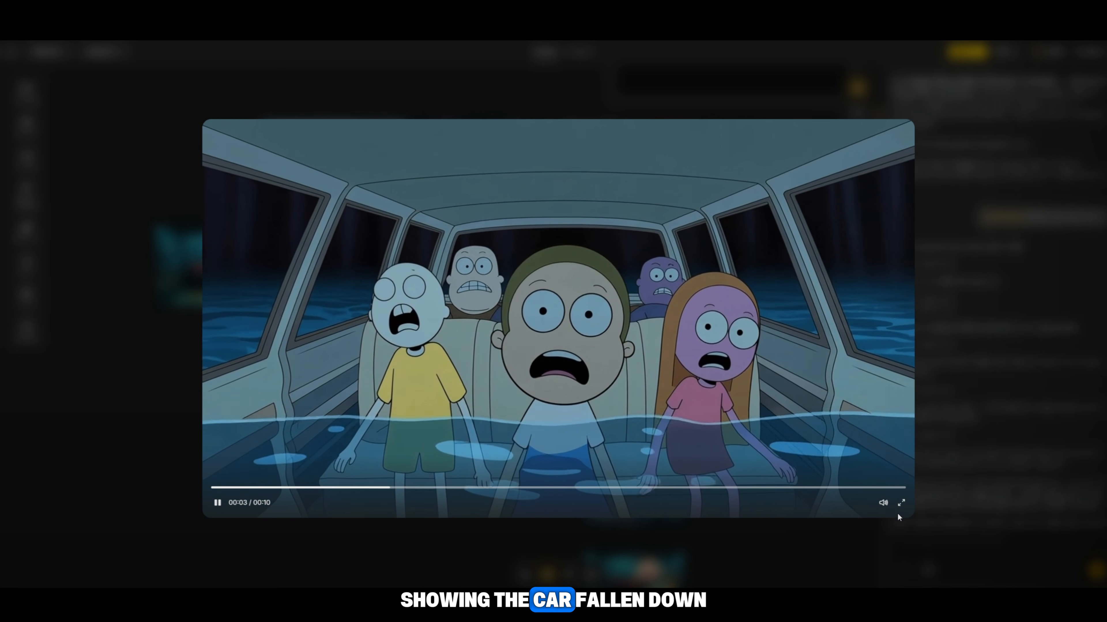
pyautogui.moveTo(883, 505)
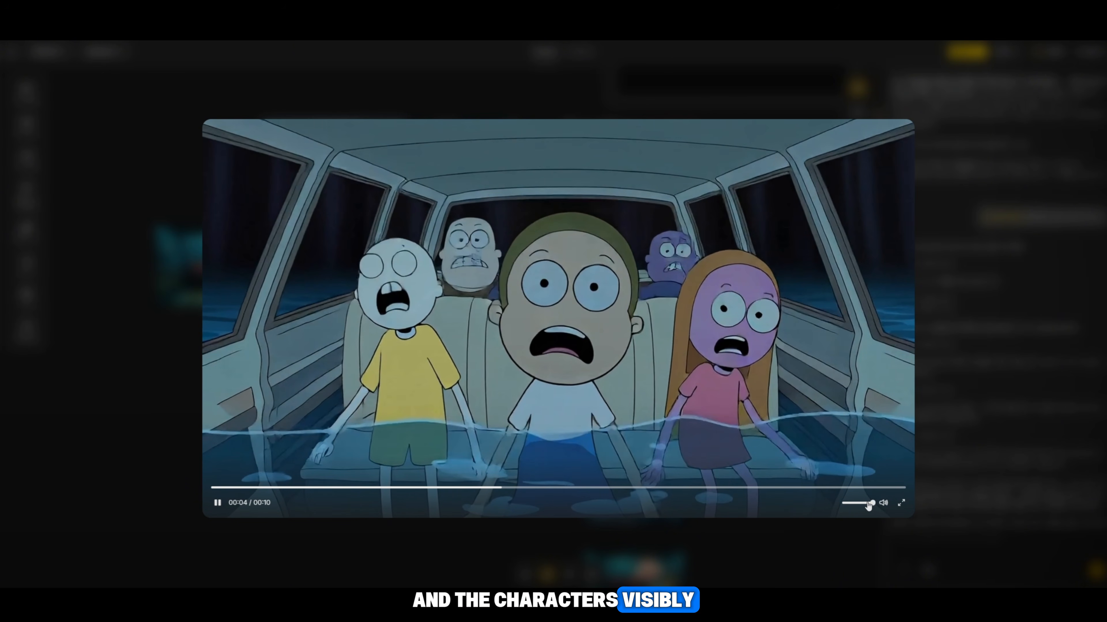
pyautogui.moveTo(869, 504); pyautogui.dragTo(855, 504)
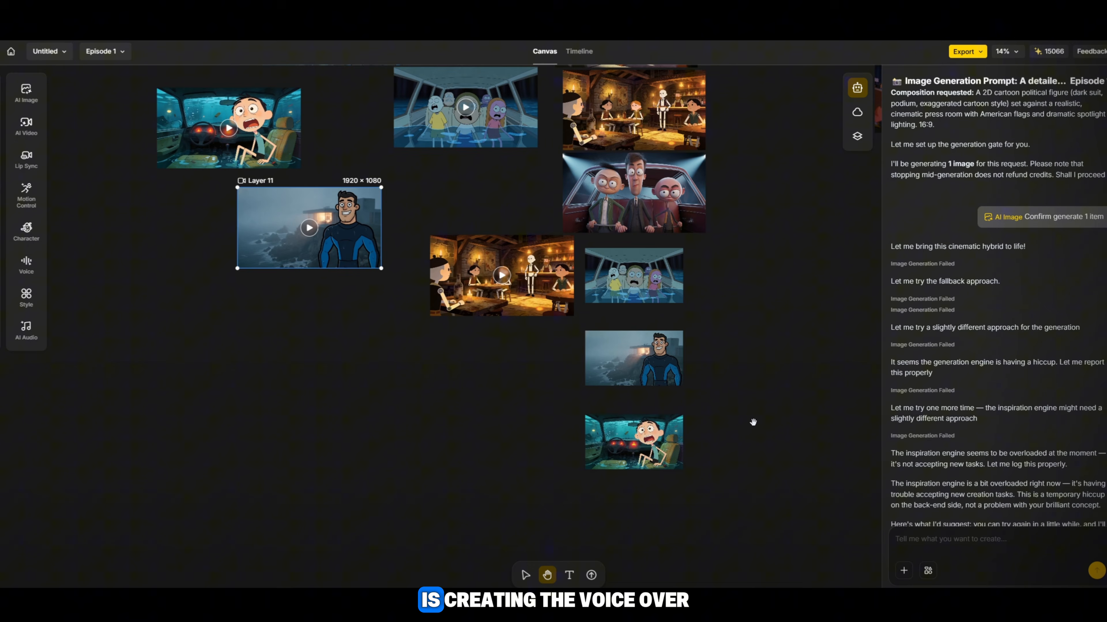
pyautogui.scroll(5, 754, 422)
pyautogui.moveTo(791, 412); pyautogui.dragTo(577, 407)
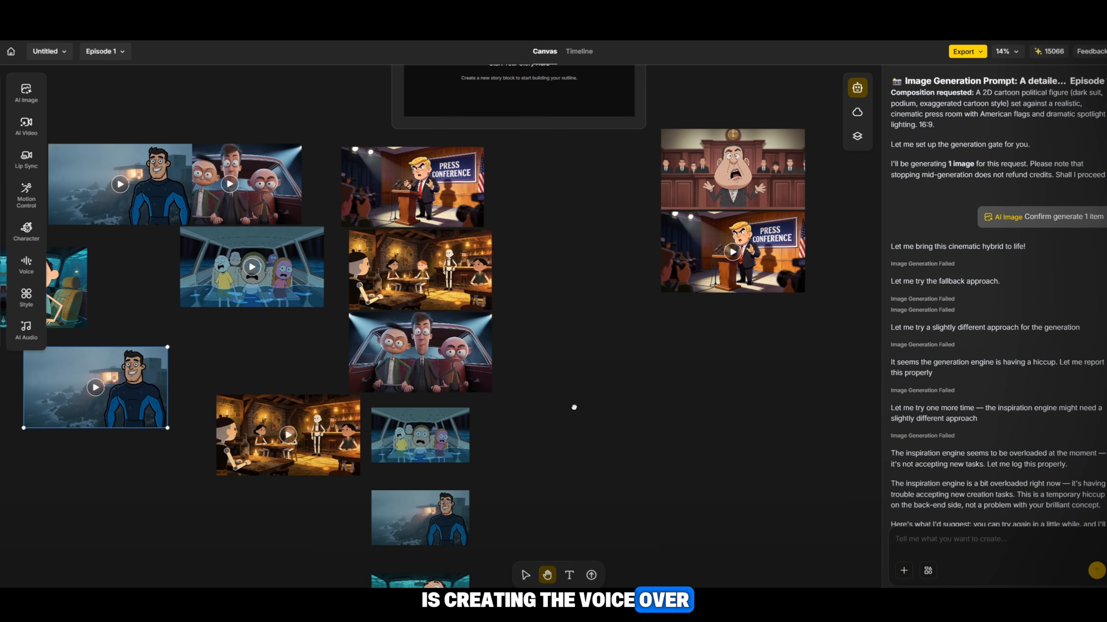
pyautogui.click(998, 612)
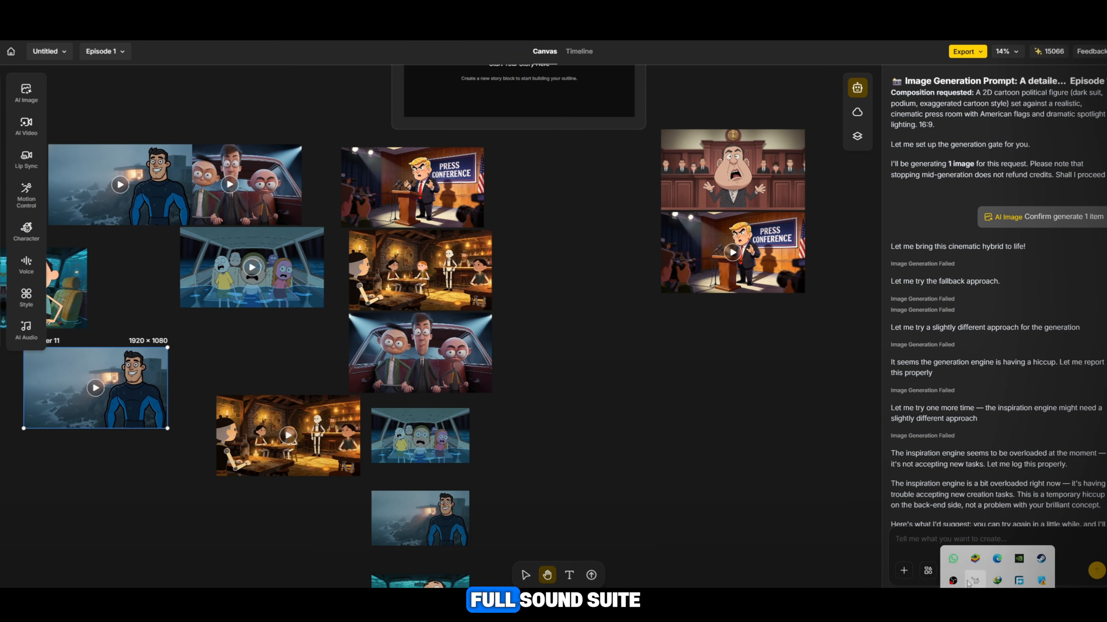
# Design a custom English voice from the prompt "young man narrative" and play back the saved voice
pyautogui.click(614, 535)
pyautogui.scroll(1, 584, 254)
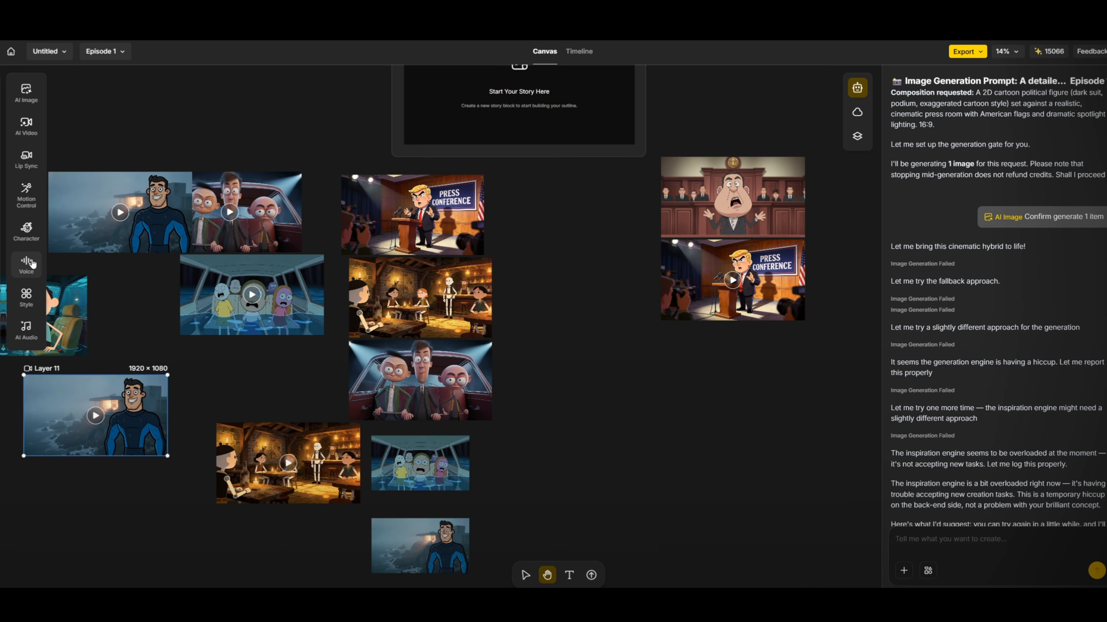
pyautogui.click(20, 268)
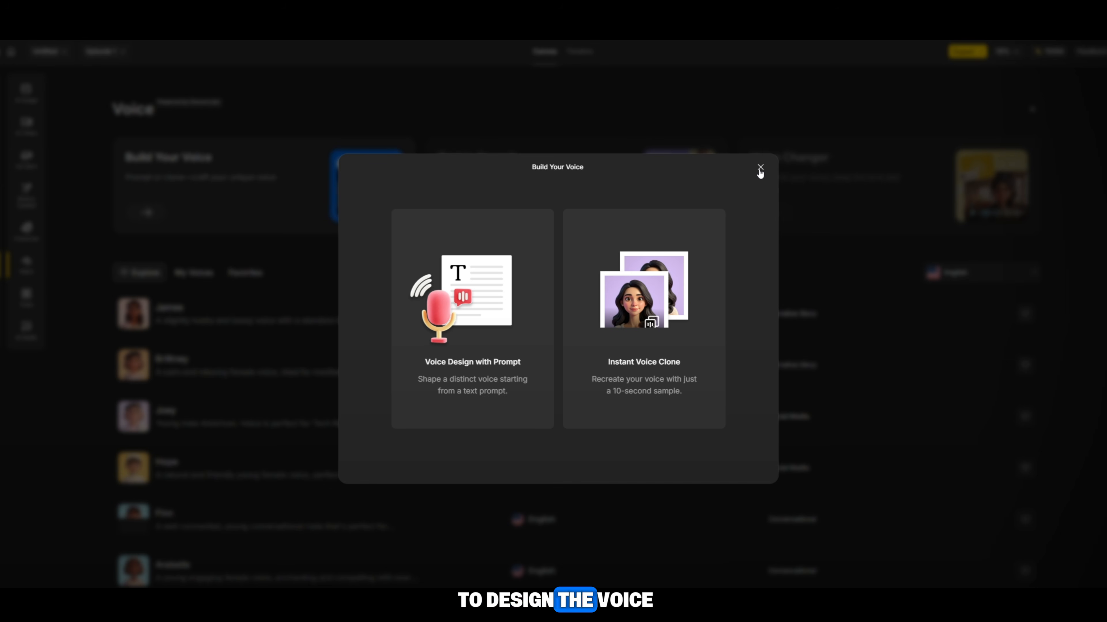
pyautogui.click(487, 408)
pyautogui.write('young man')
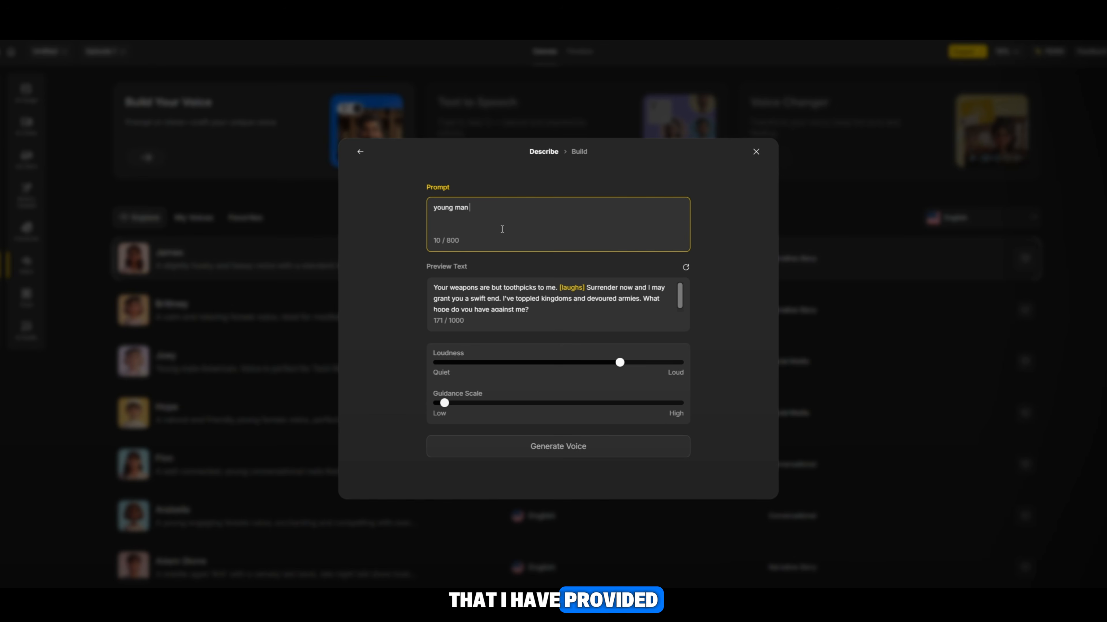
pyautogui.moveTo(597, 332); pyautogui.dragTo(453, 285)
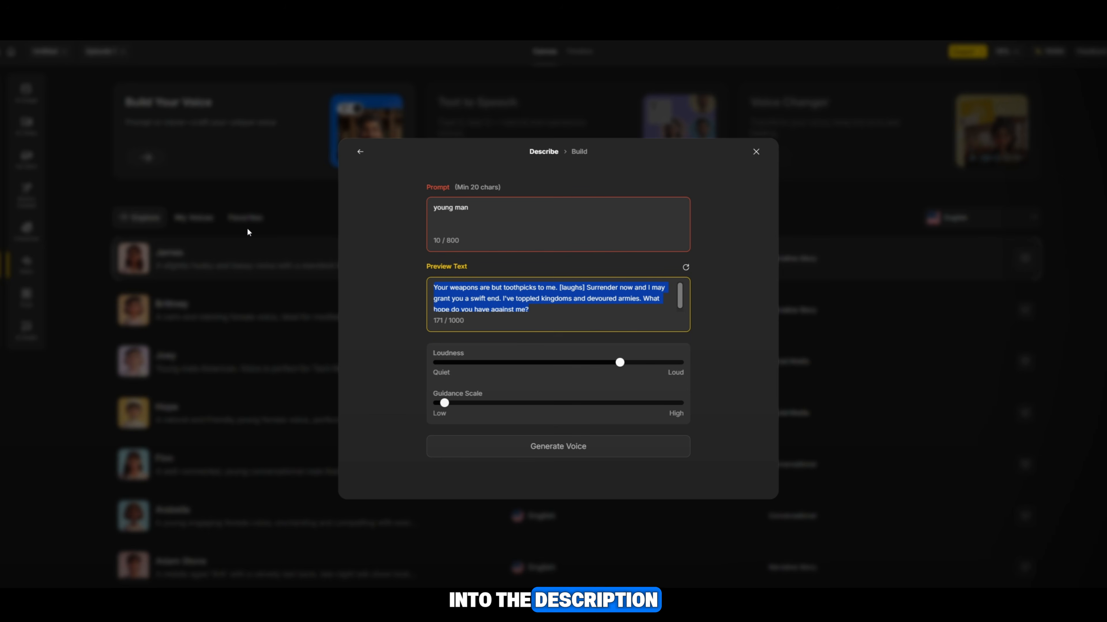
pyautogui.click(511, 206)
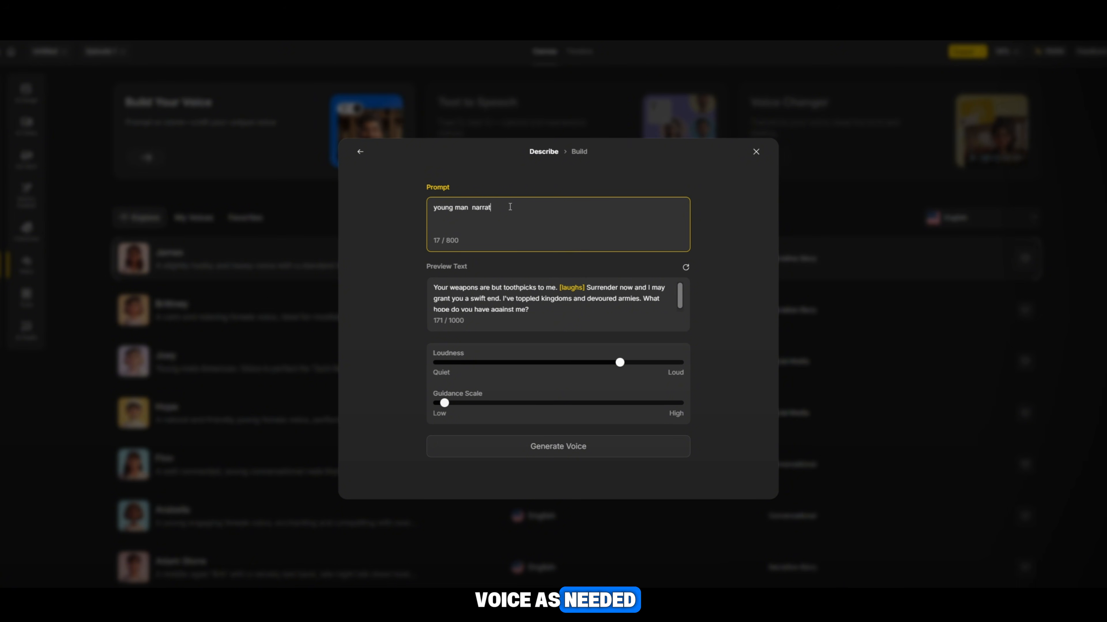
pyautogui.click(702, 232)
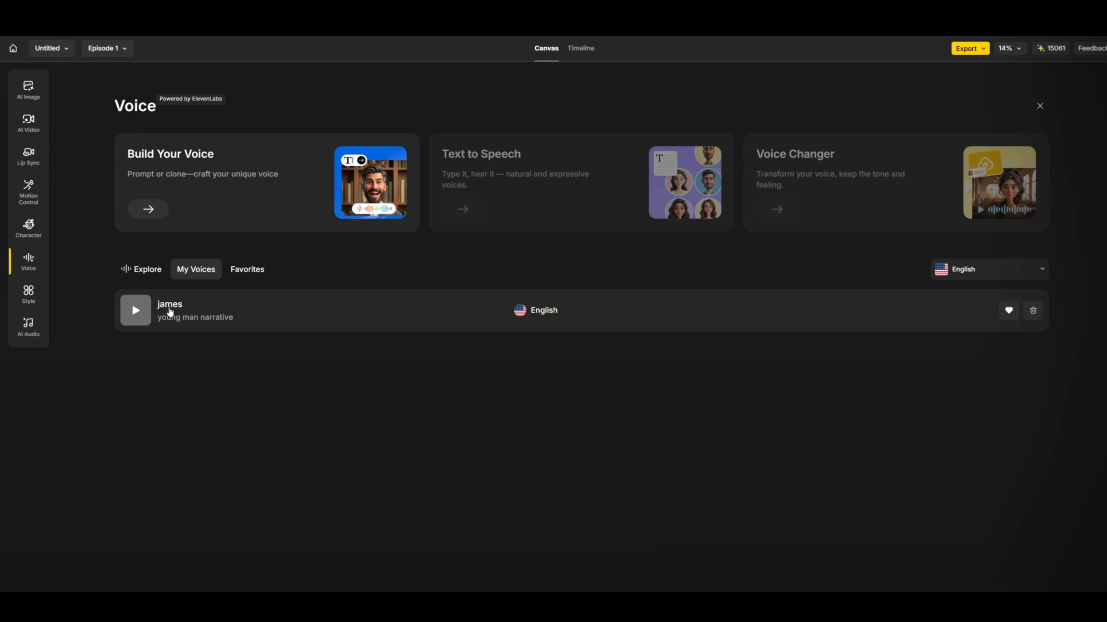
pyautogui.click(136, 312)
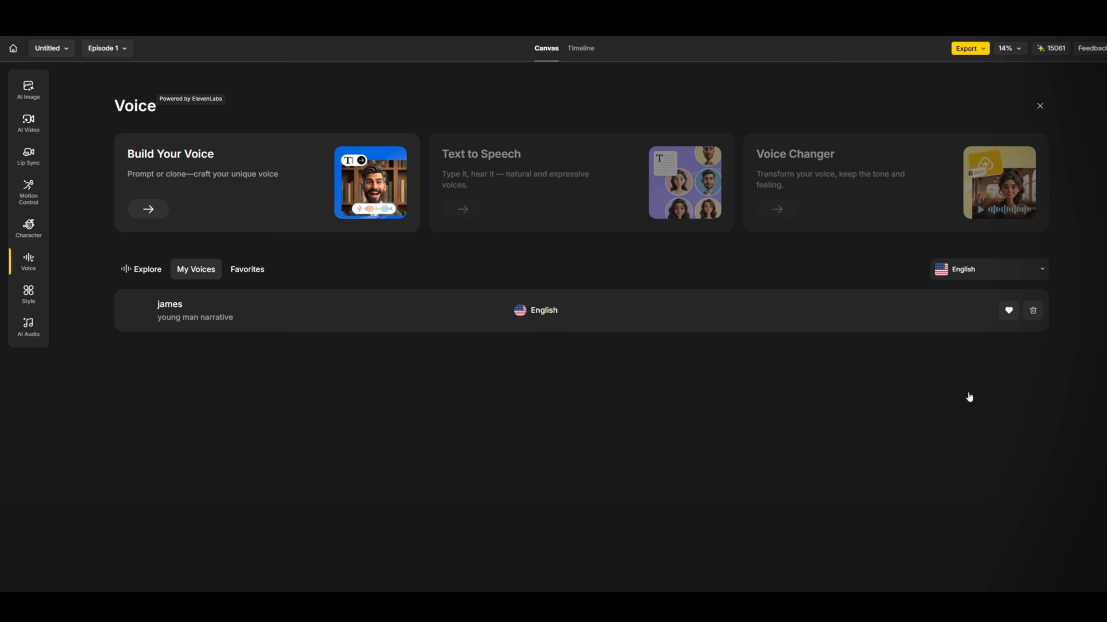
# Switch to CapCut, place the press conference clip Layer 7.mp4 at the start of the timeline above the voice-over, and mute the clip's audio
pyautogui.click(999, 603)
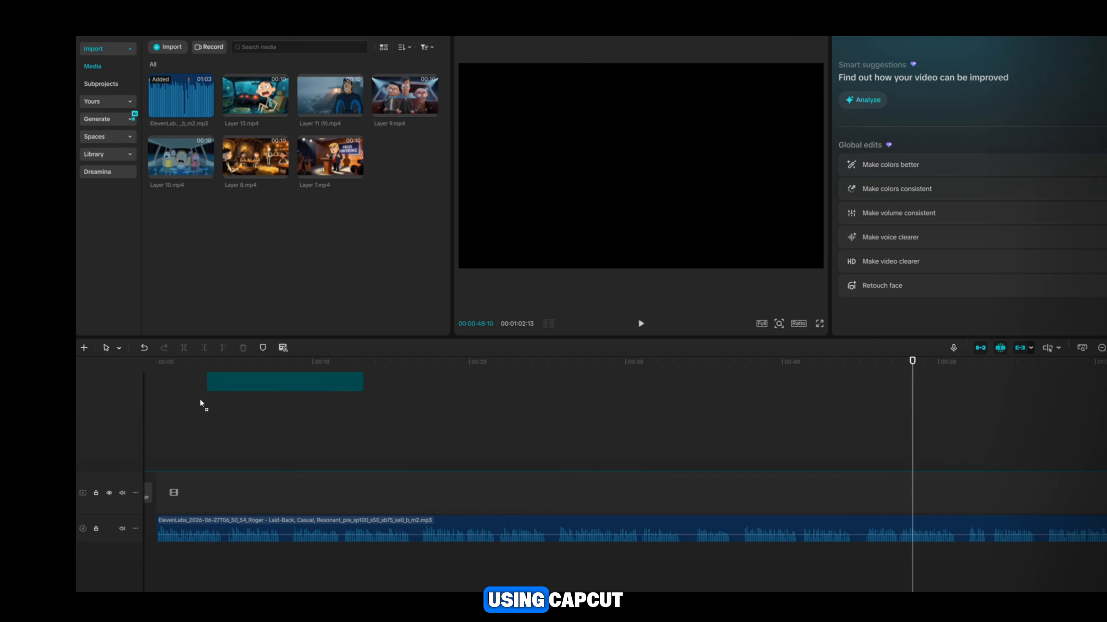
pyautogui.moveTo(198, 402); pyautogui.dragTo(103, 455)
pyautogui.click(202, 502)
pyautogui.press('space')
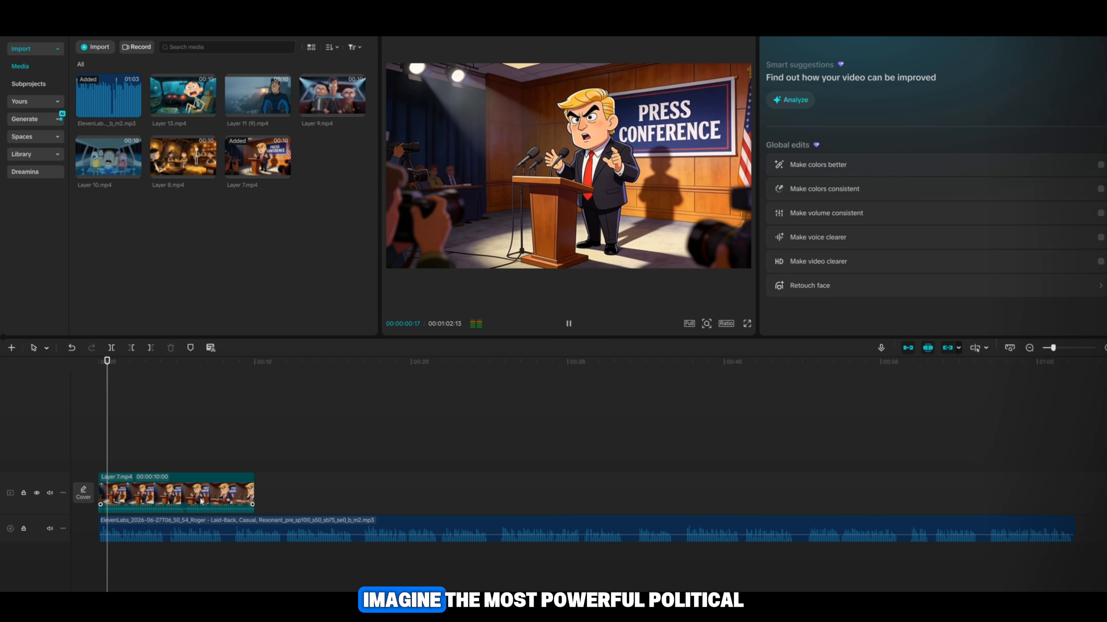
pyautogui.click(233, 508)
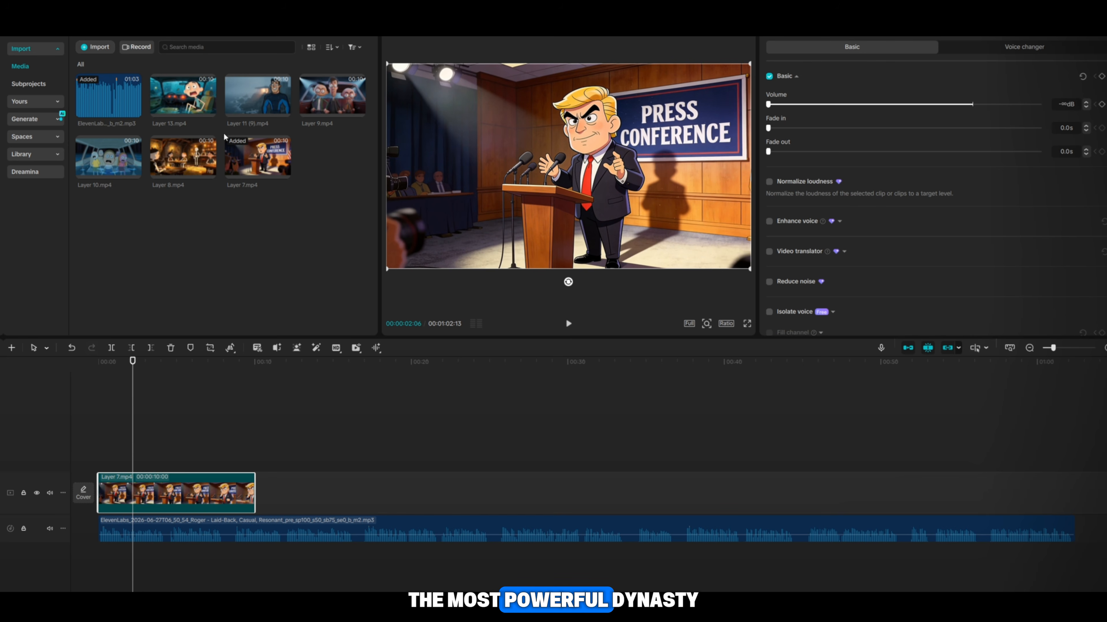
pyautogui.click(216, 525)
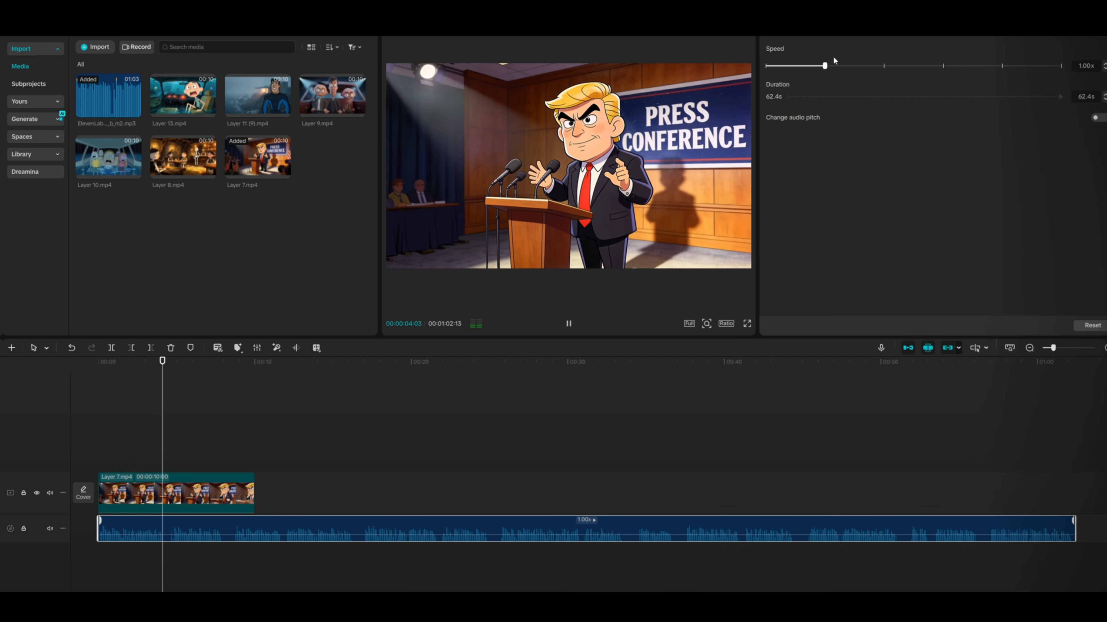
# Append the tavern clip Layer 8.mp4 and the car interior clip Layer 9.mp4 to the video track and lower their volumes
pyautogui.moveTo(183, 157); pyautogui.dragTo(305, 490)
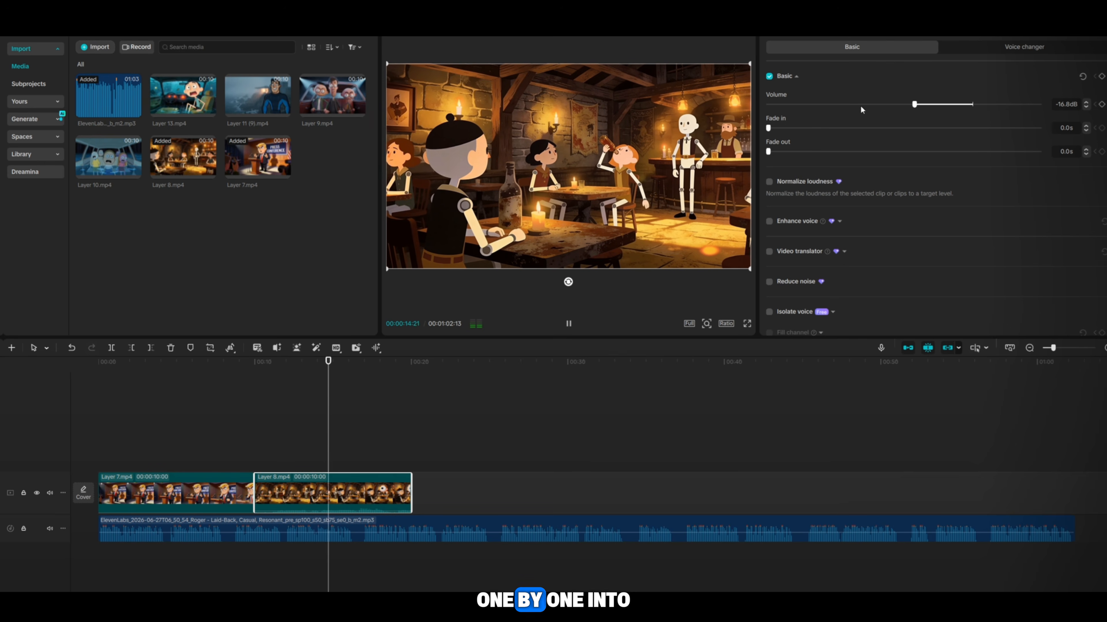
pyautogui.click(386, 432)
pyautogui.moveTo(333, 98); pyautogui.dragTo(462, 490)
pyautogui.press('space')
pyautogui.moveTo(973, 105); pyautogui.dragTo(912, 105)
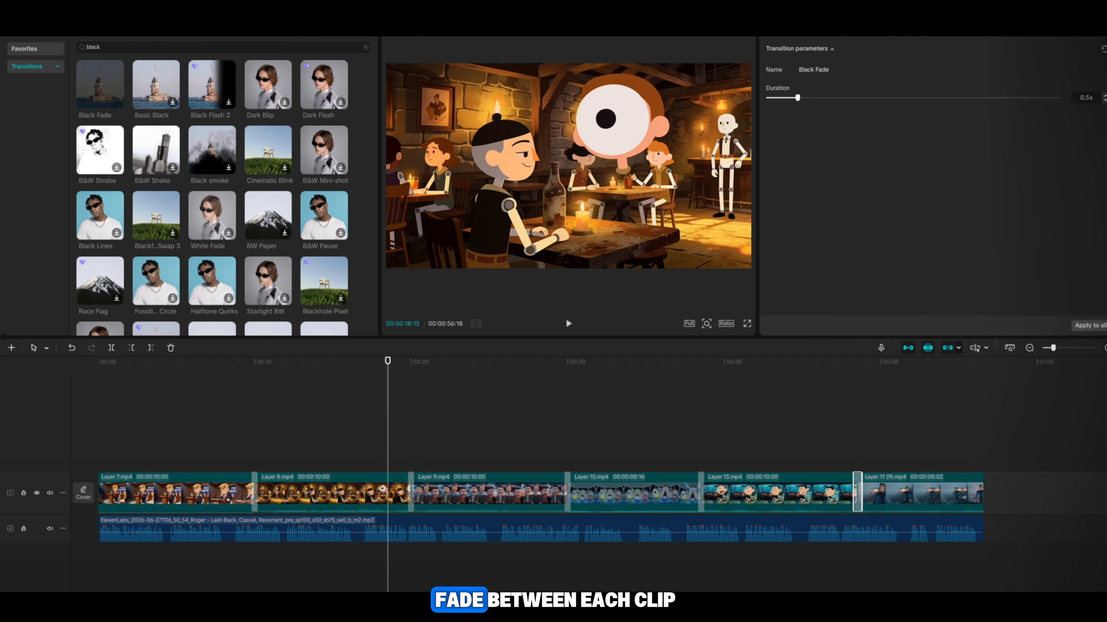
# Search the music library for "horror" and add the Horror Search track below the voice-over at -10.2 dB volume
pyautogui.moveTo(388, 362); pyautogui.dragTo(267, 365)
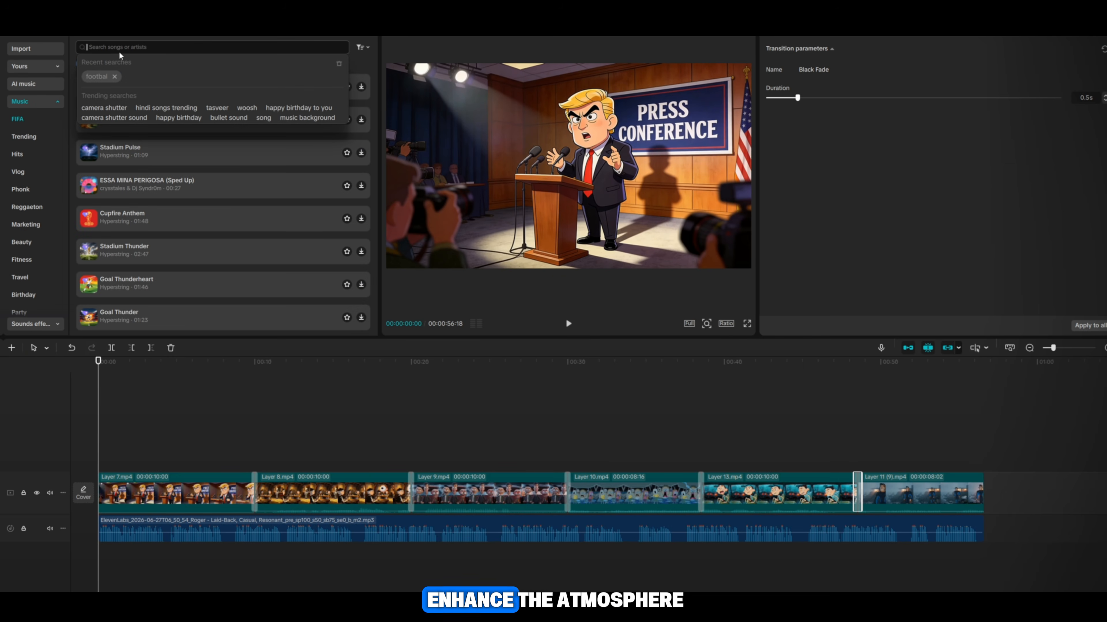
pyautogui.click(316, 77)
pyautogui.moveTo(215, 76); pyautogui.dragTo(173, 556)
pyautogui.press('Delete')
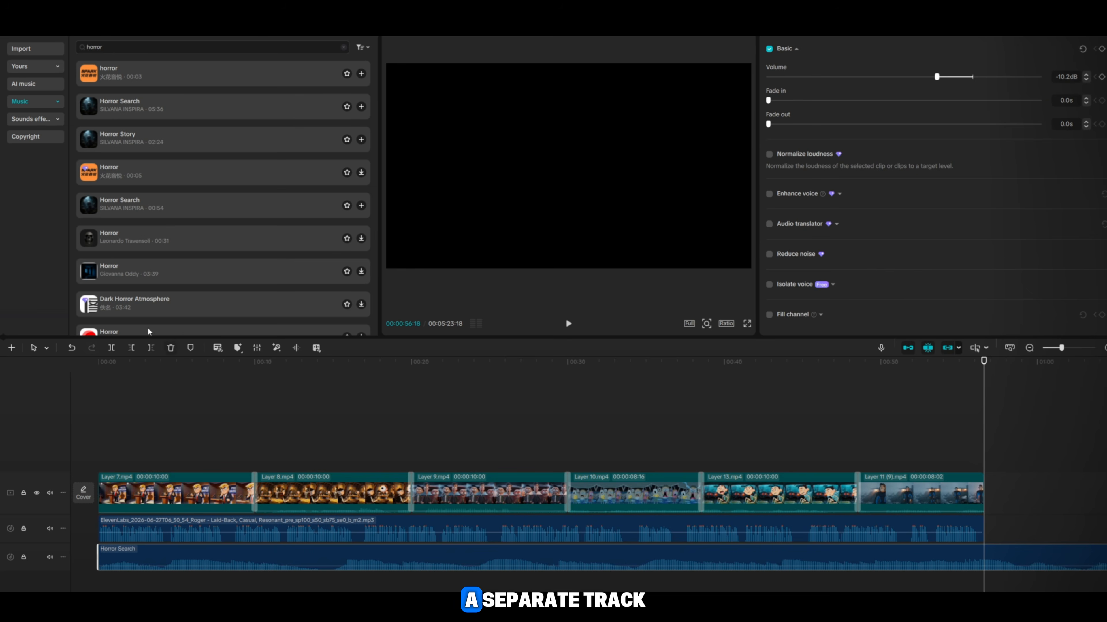
# Split the background music at the end of the last clip, delete the excess, and play back the timeline
pyautogui.click(112, 348)
pyautogui.press('Delete')
pyautogui.click(568, 324)
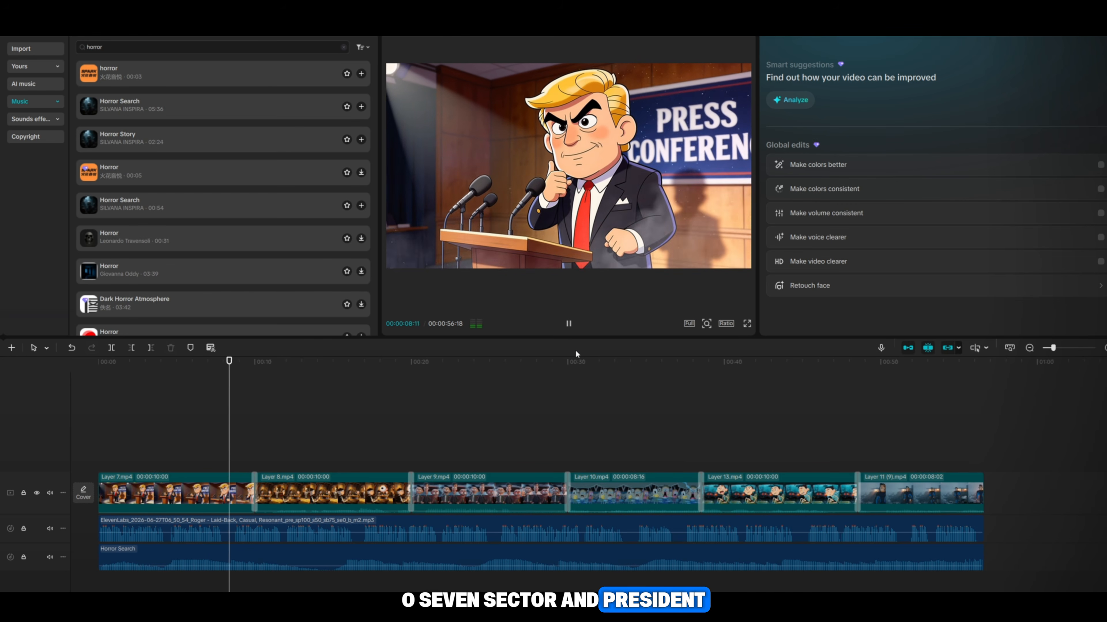
pyautogui.click(569, 323)
# Generate English auto captions and apply the trending THE QUICK text template to all of them, playing the video to check
pyautogui.click(82, 26)
pyautogui.click(31, 137)
pyautogui.click(355, 327)
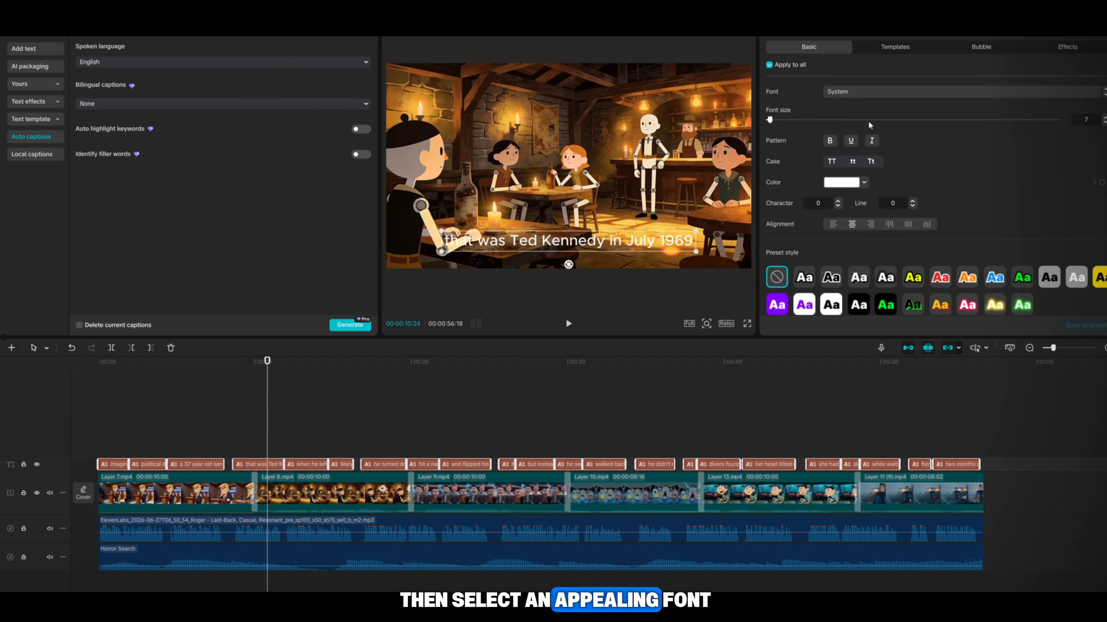
pyautogui.click(887, 50)
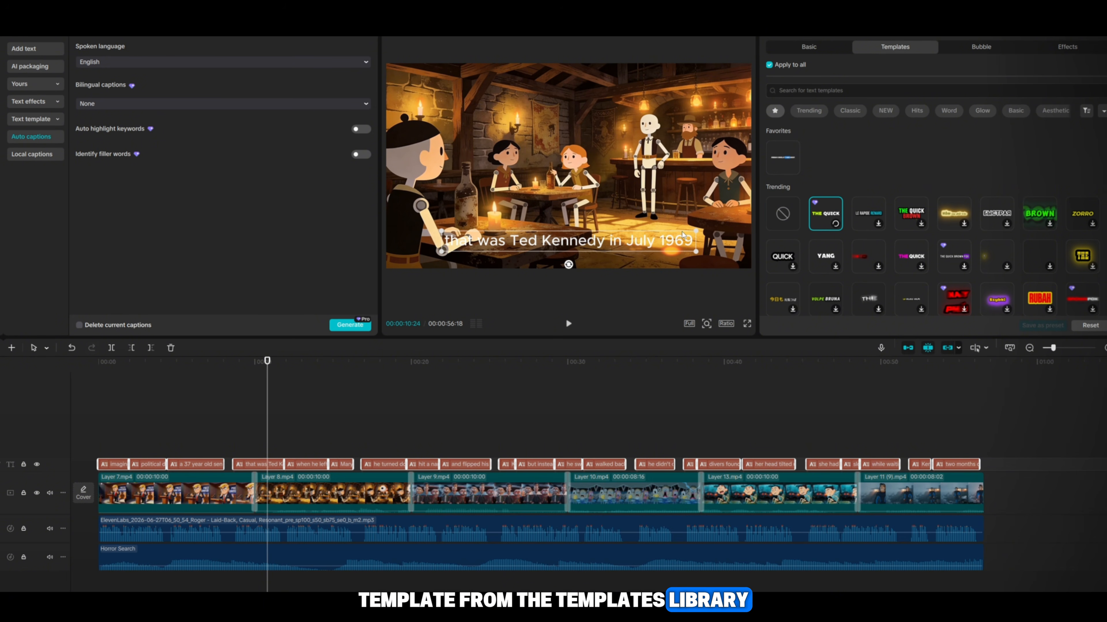
pyautogui.click(569, 323)
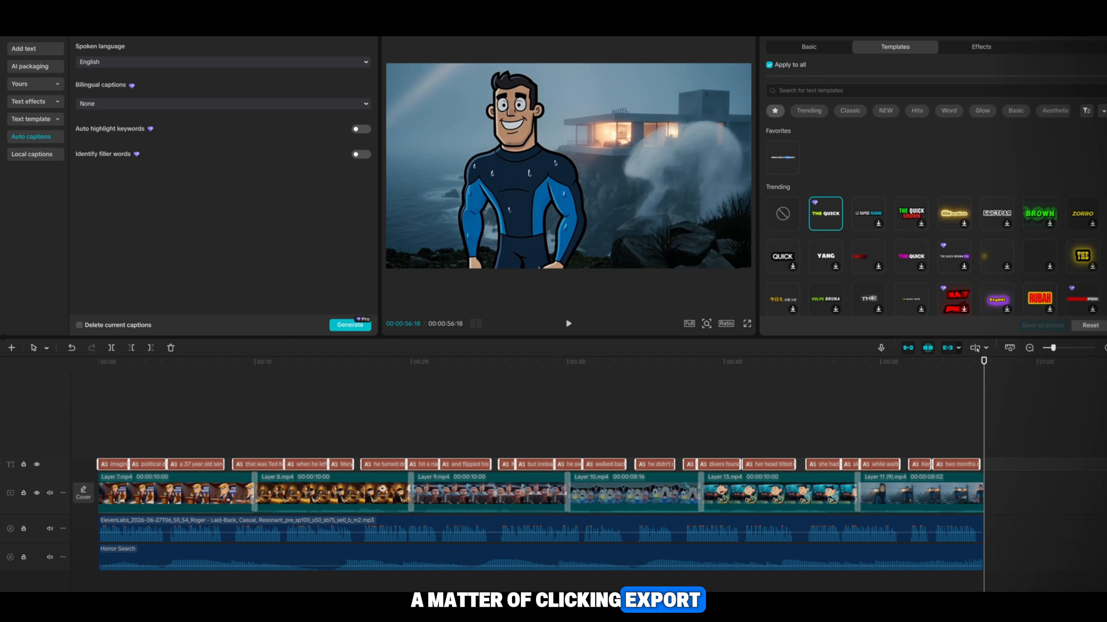
# Open the export settings for the finished video and name the file "clip"
pyautogui.hotkey('ctrl', 'e')
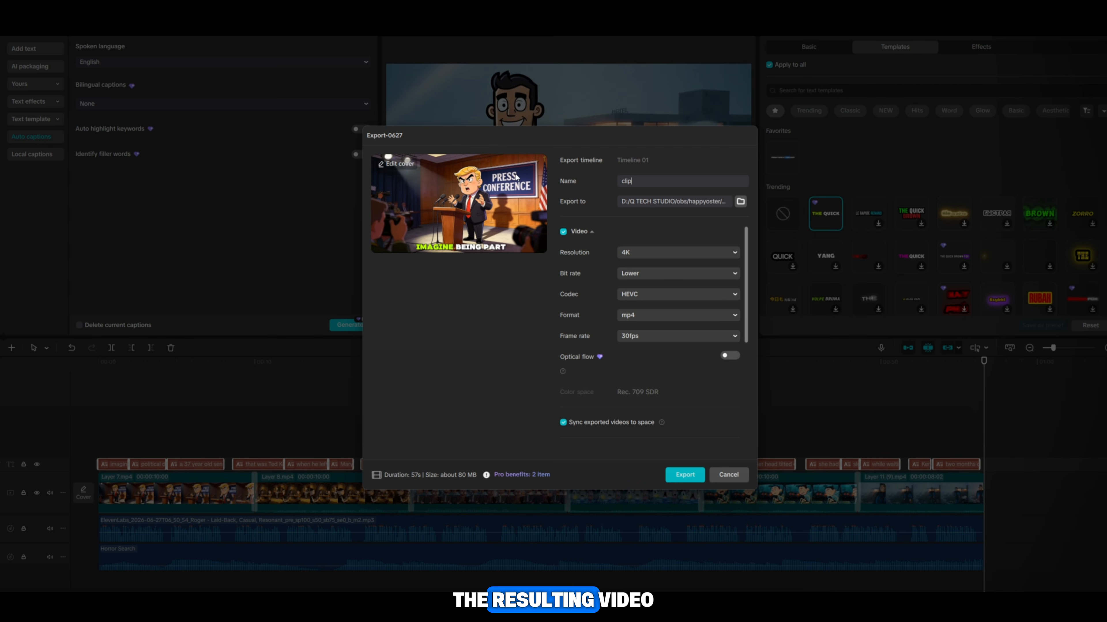